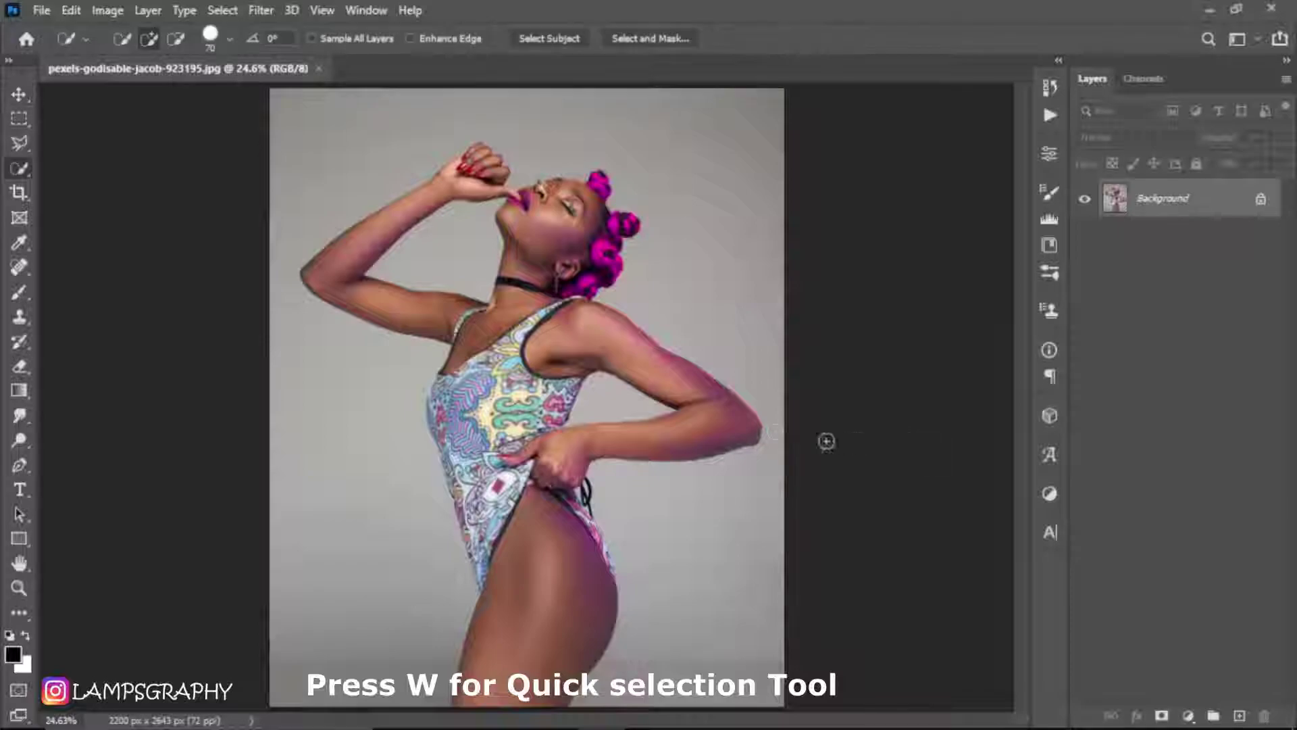
Step: Switch to the Quick Selection Tool and start the selection on the woman's head
right_click(19, 168)
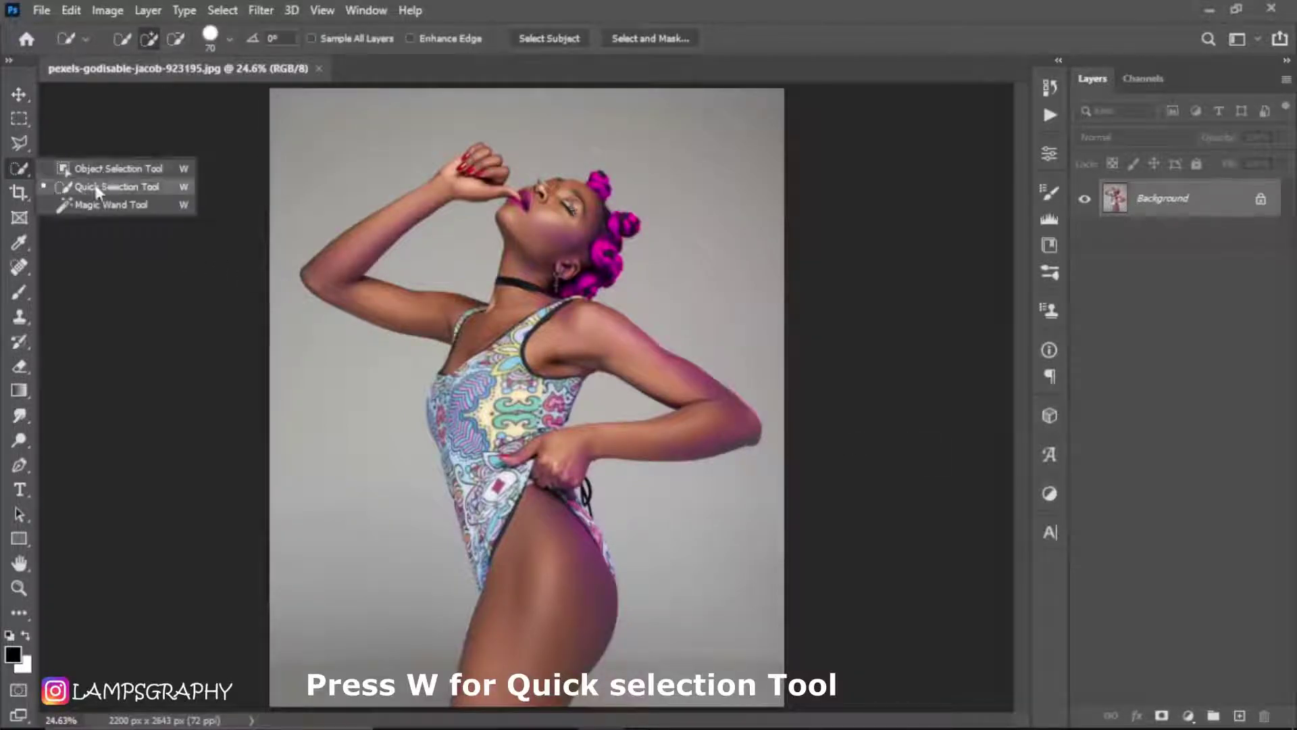
left_click(113, 192)
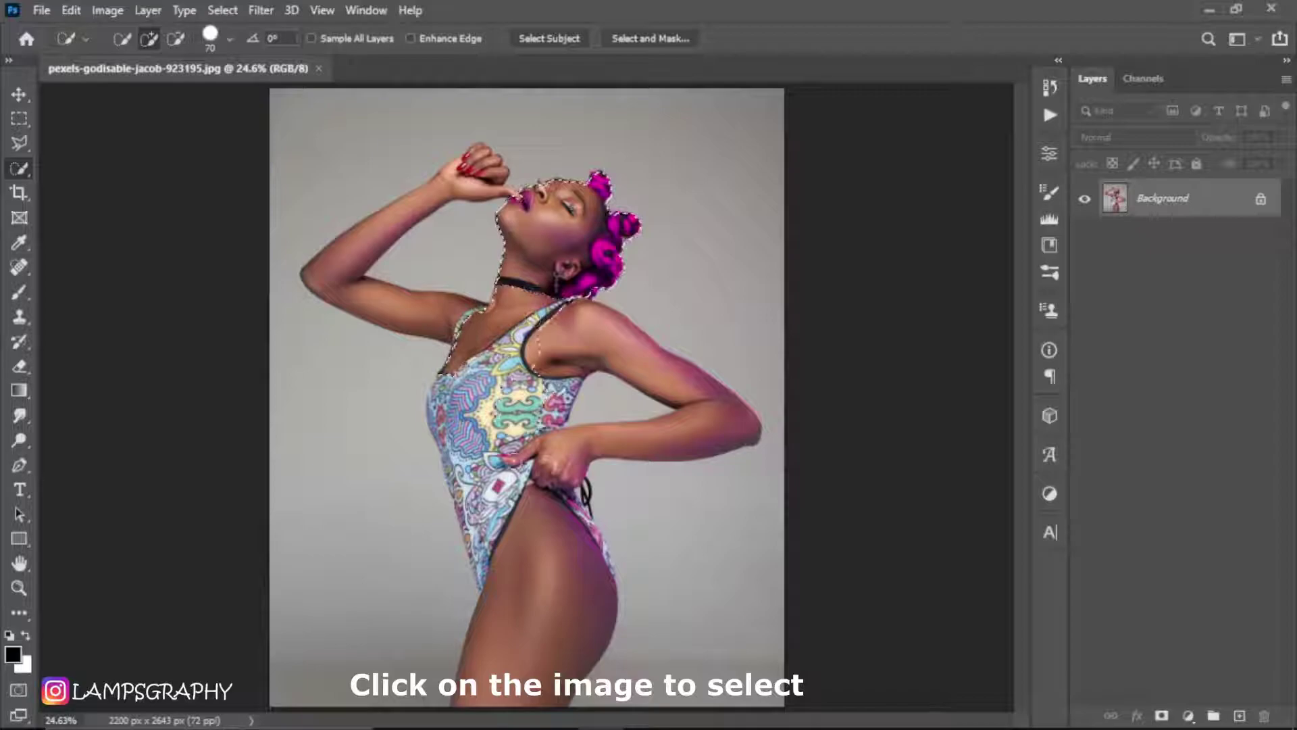
Step: Add the swimsuit torso, bent arm, hip and leg down to the bottom edge to the selection
left_click_drag(537, 516, 547, 655)
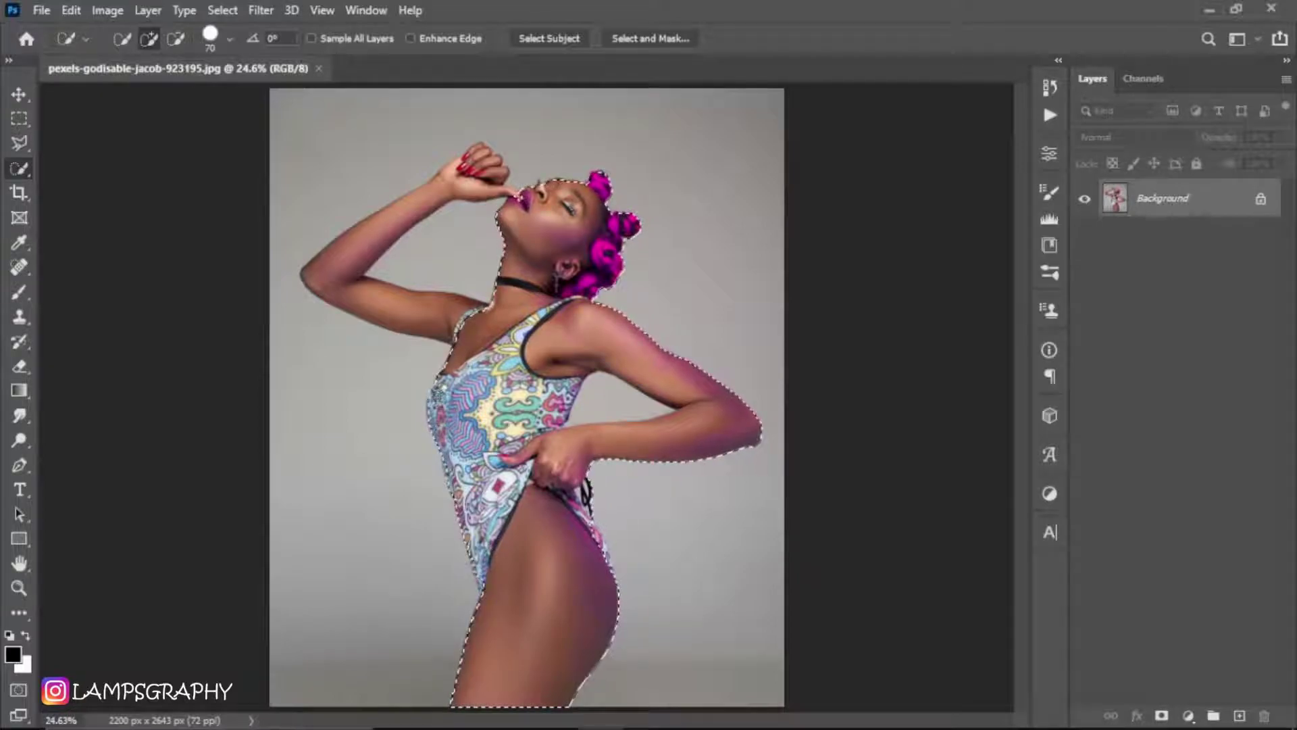
scroll(476, 398, "up", 1)
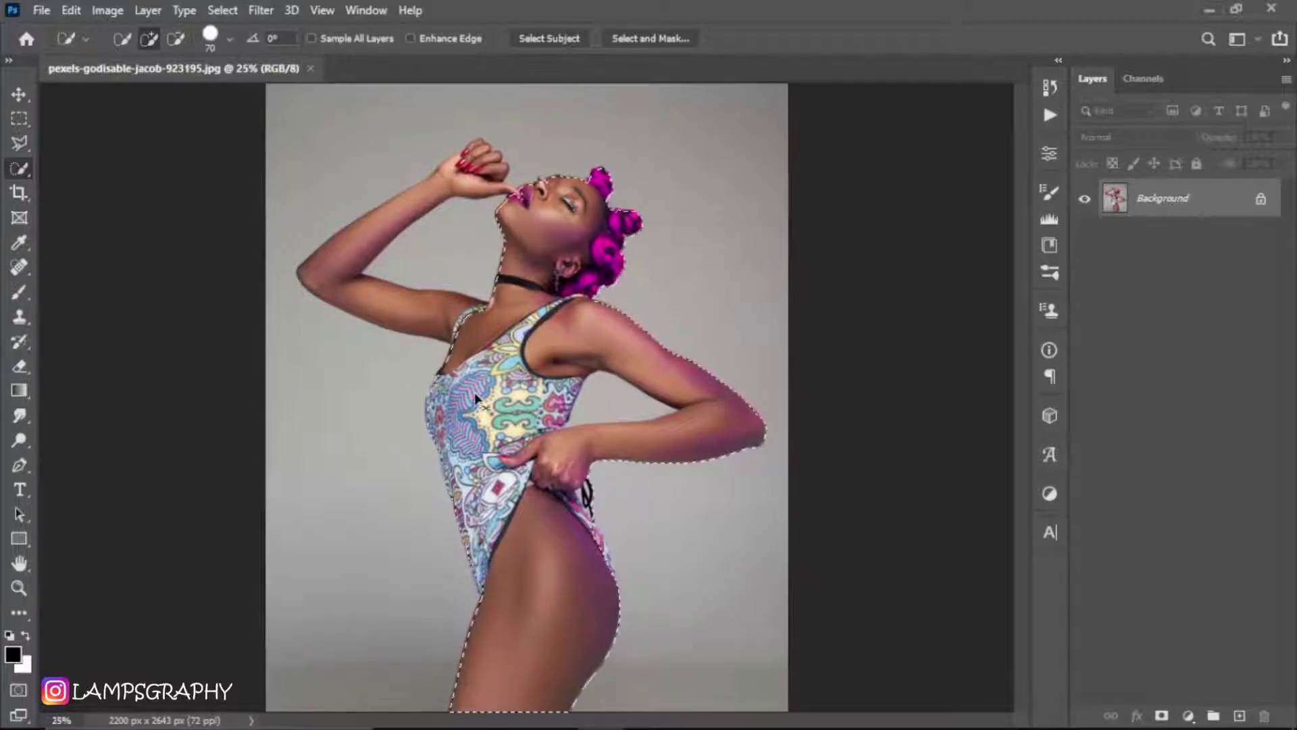
scroll(478, 400, "up", 1)
scroll(478, 400, "up", 1)
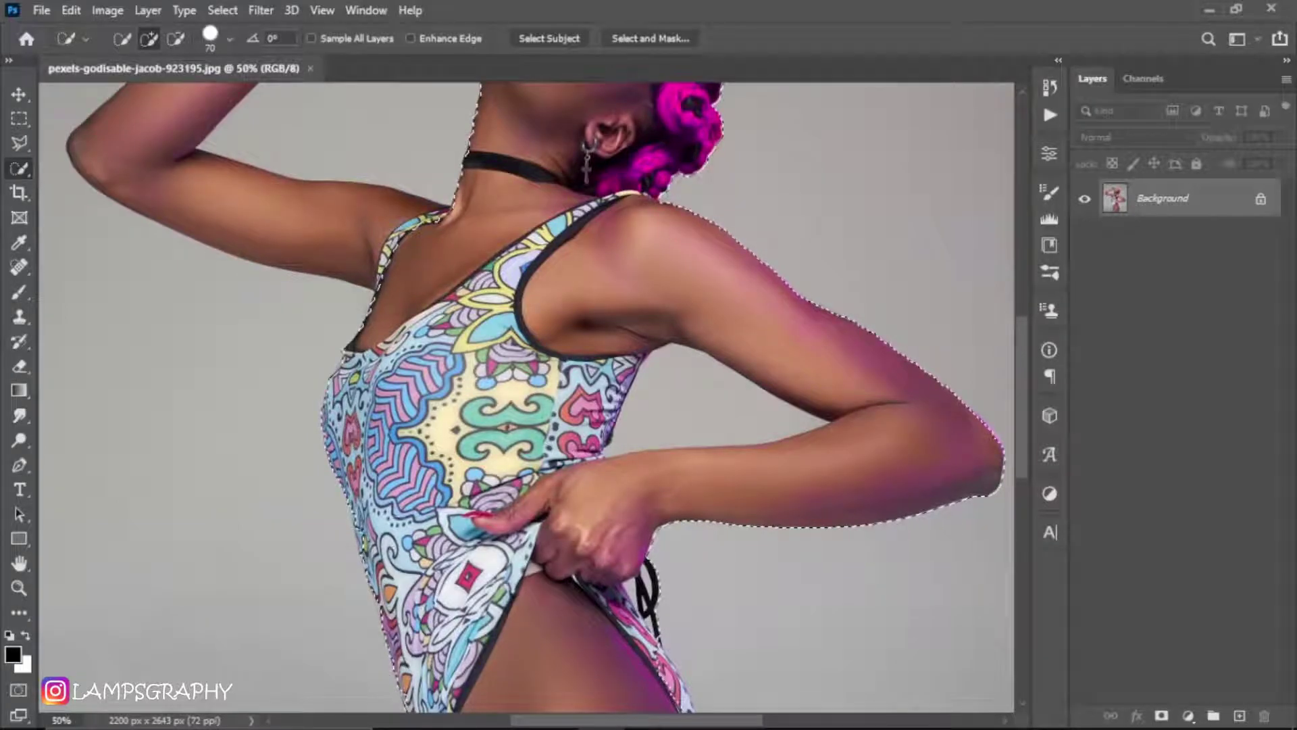
scroll(527, 399, "down", 2)
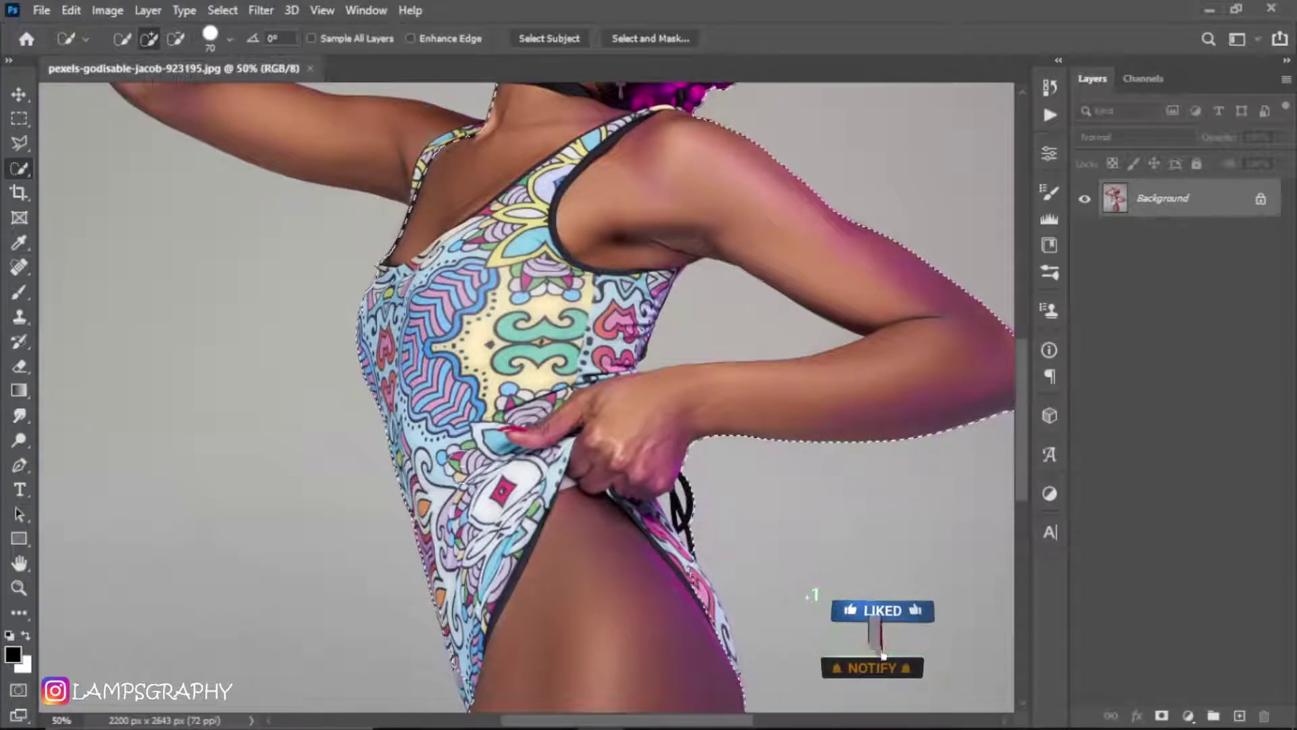
left_click_drag(626, 615, 585, 304)
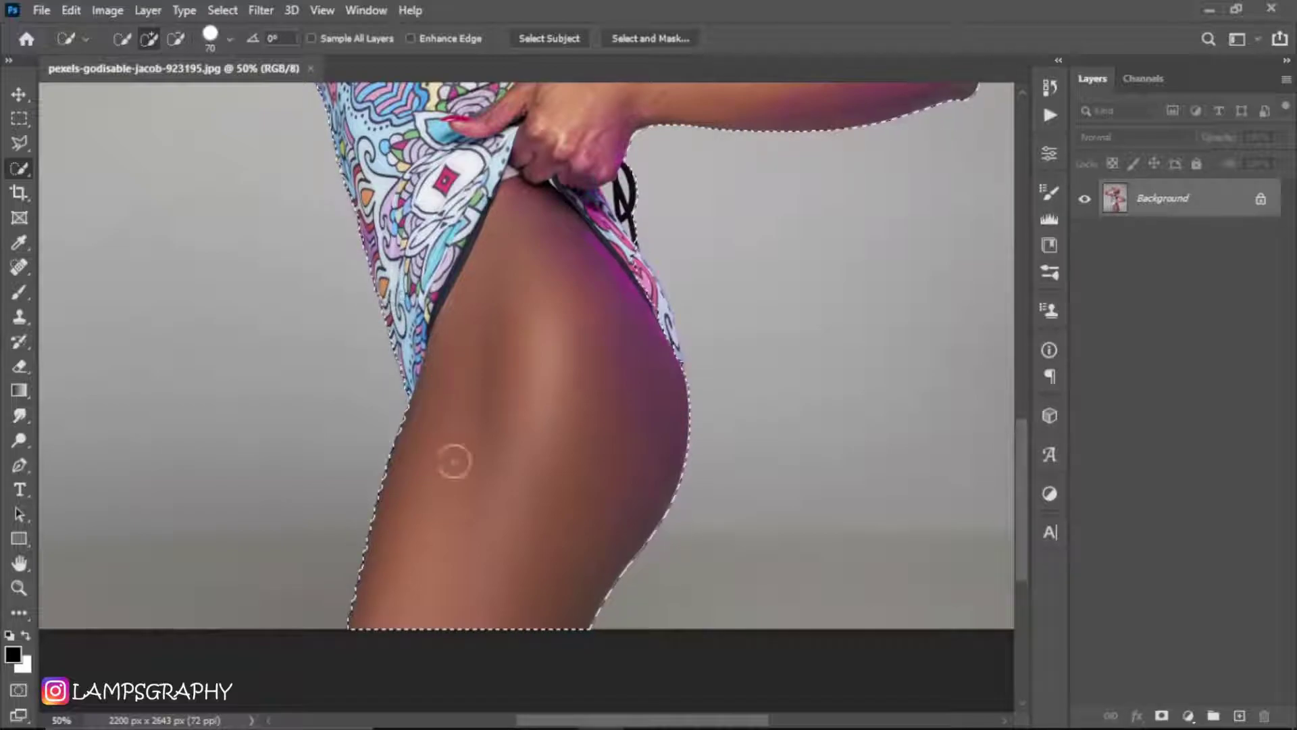
left_click_drag(541, 492, 501, 597)
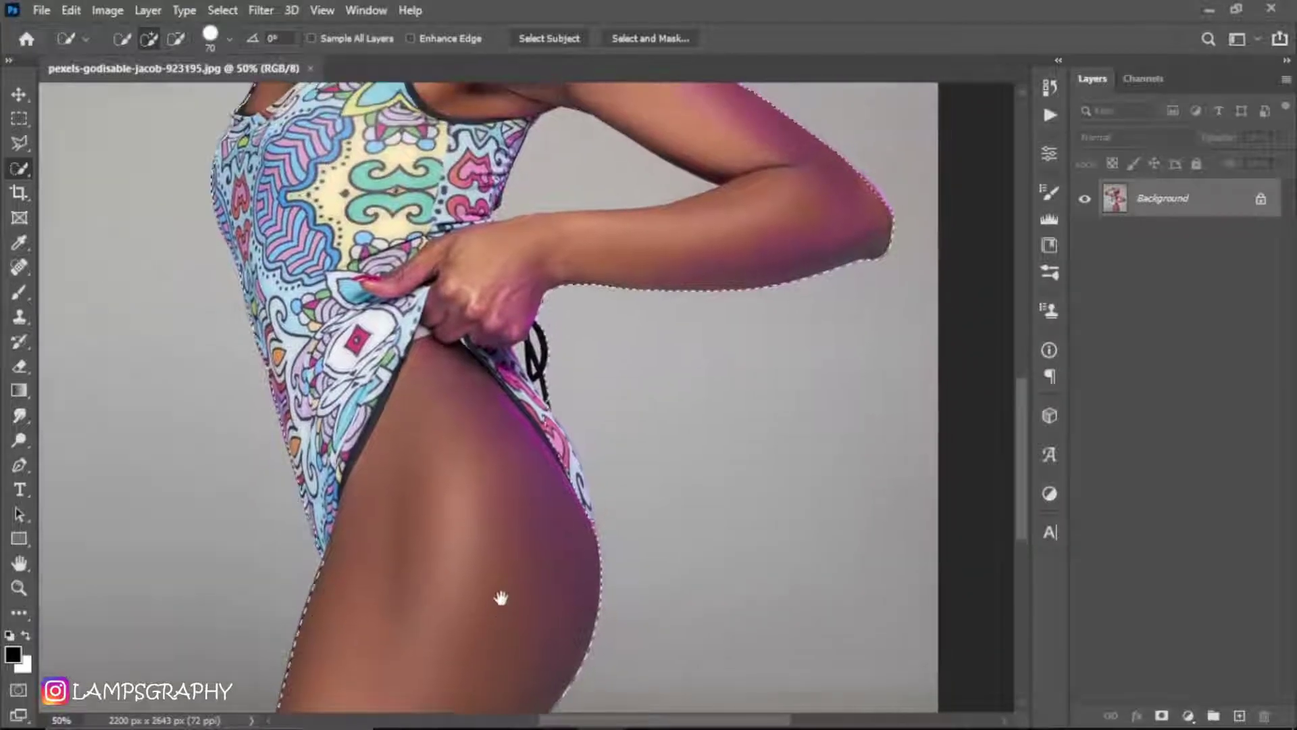
left_click_drag(504, 428, 449, 566)
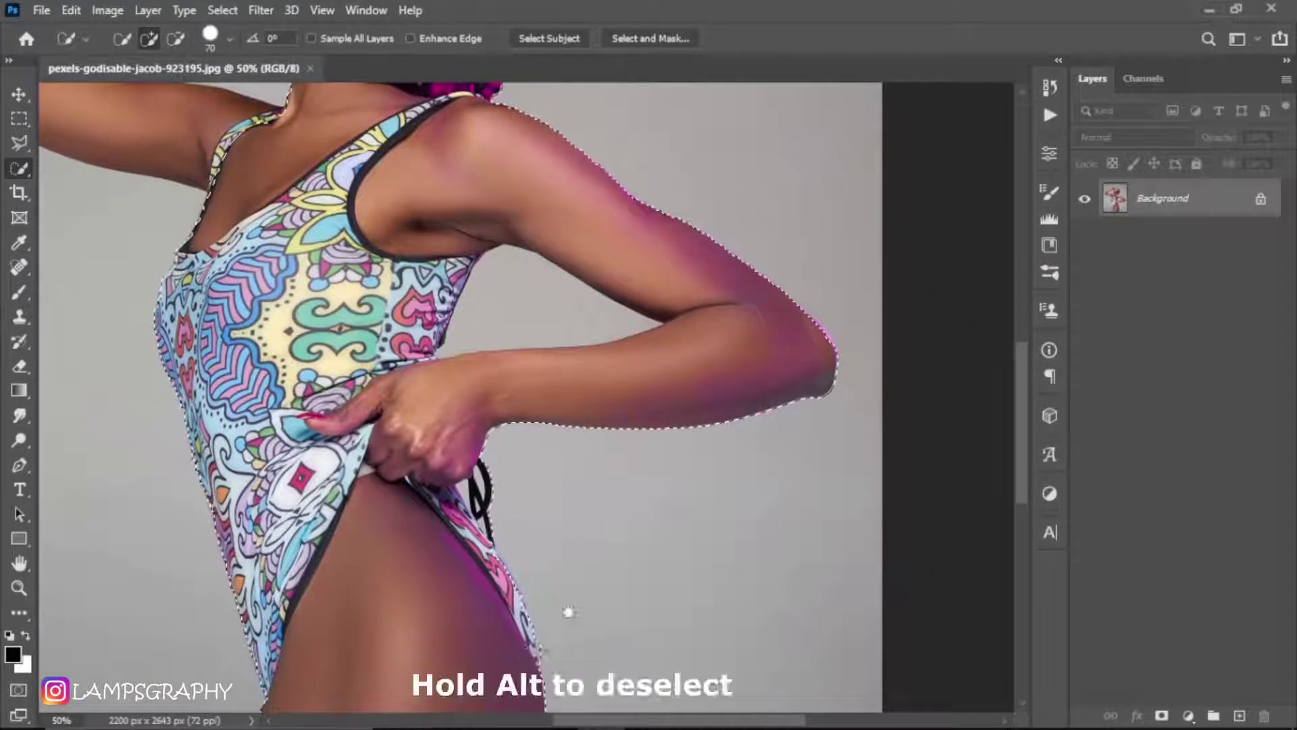
Step: Subtract the gray background beside the raised forearm from the selection
scroll(550, 509, "down", 3)
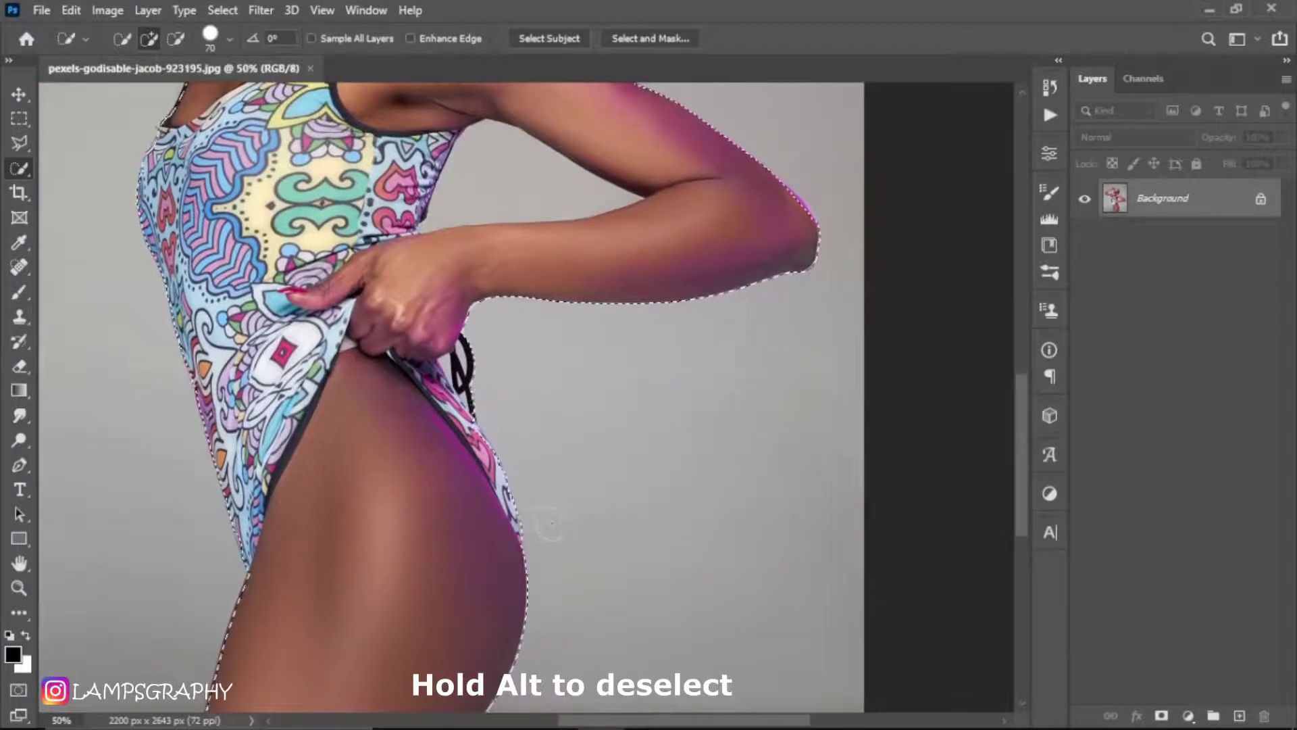
key("alt")
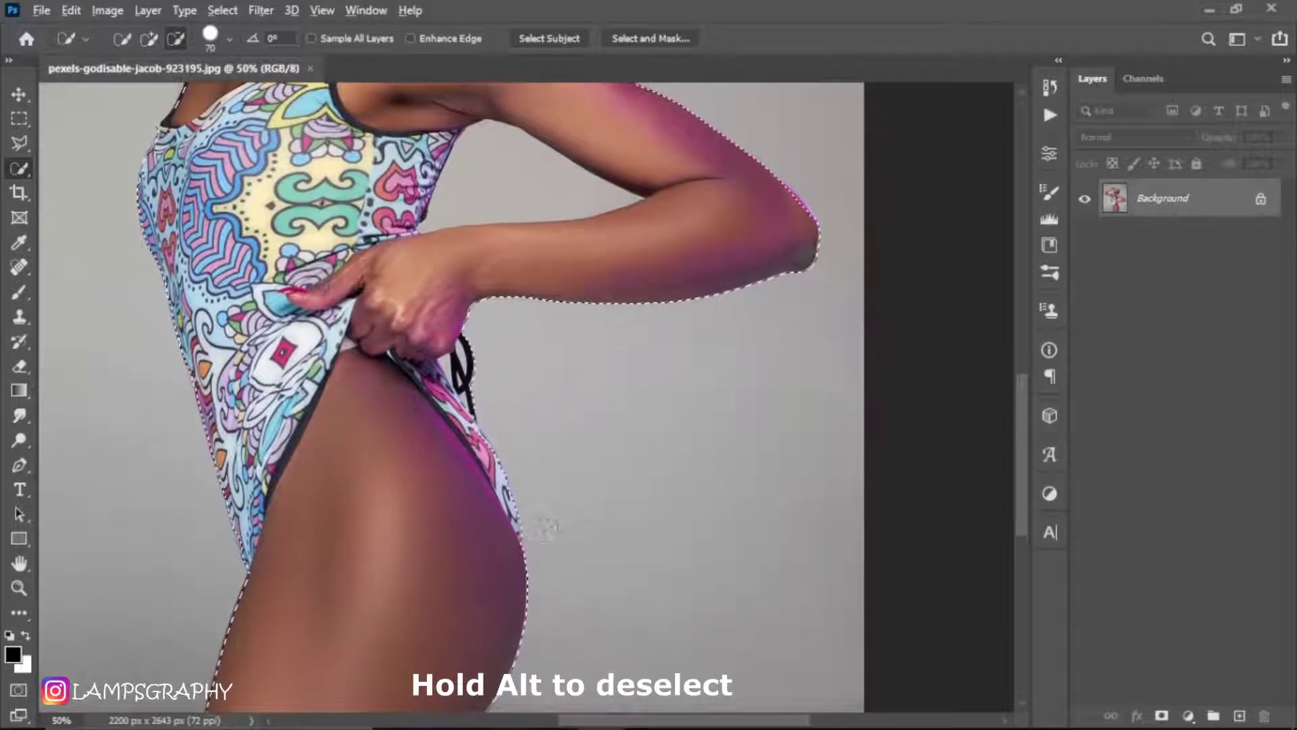
left_click_drag(533, 379, 566, 597)
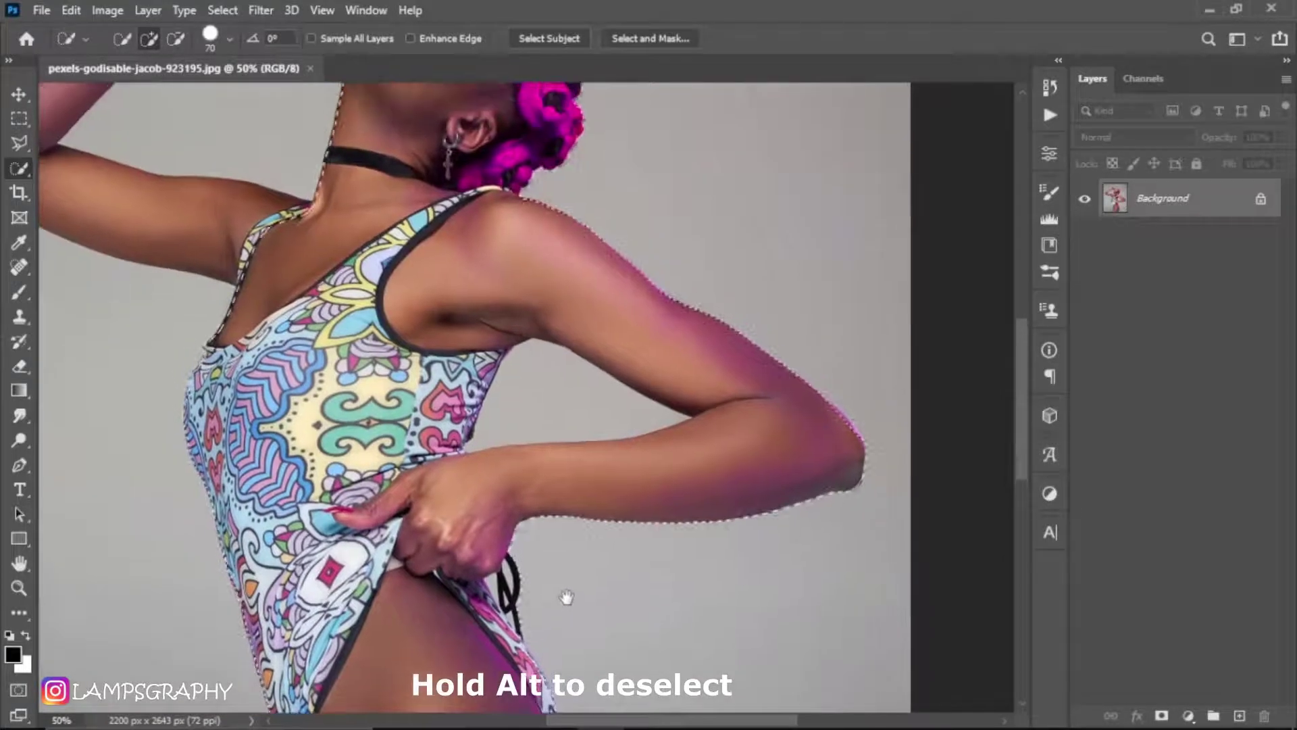
left_click_drag(557, 411, 567, 515)
key("alt")
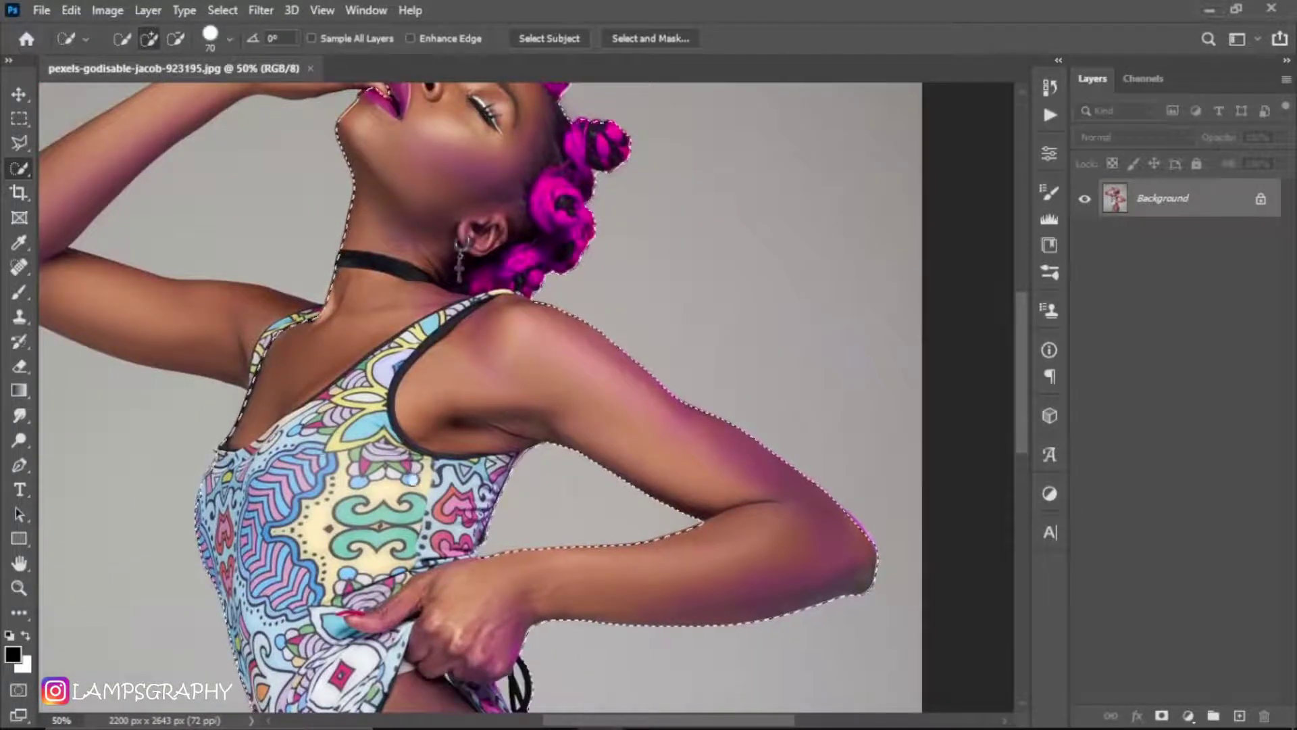
left_click_drag(445, 439, 561, 575)
left_click_drag(503, 460, 600, 539)
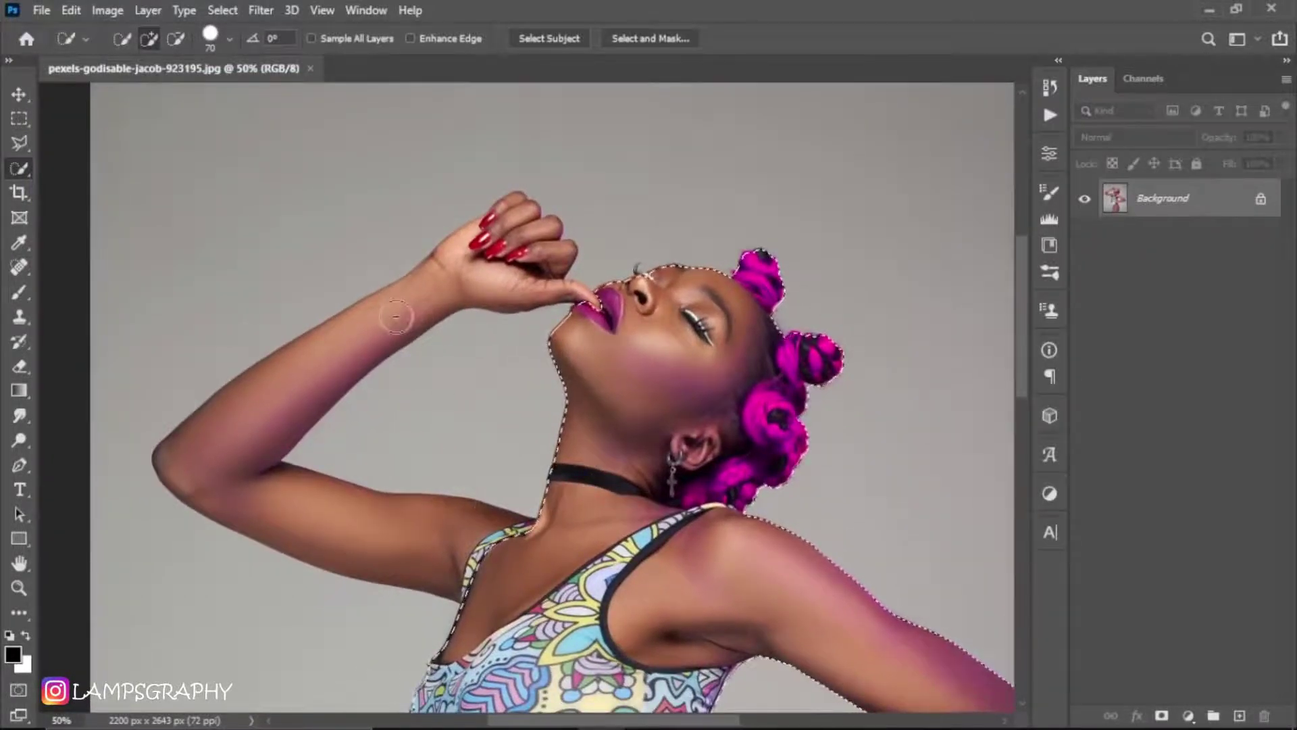
left_click_drag(328, 363, 277, 412)
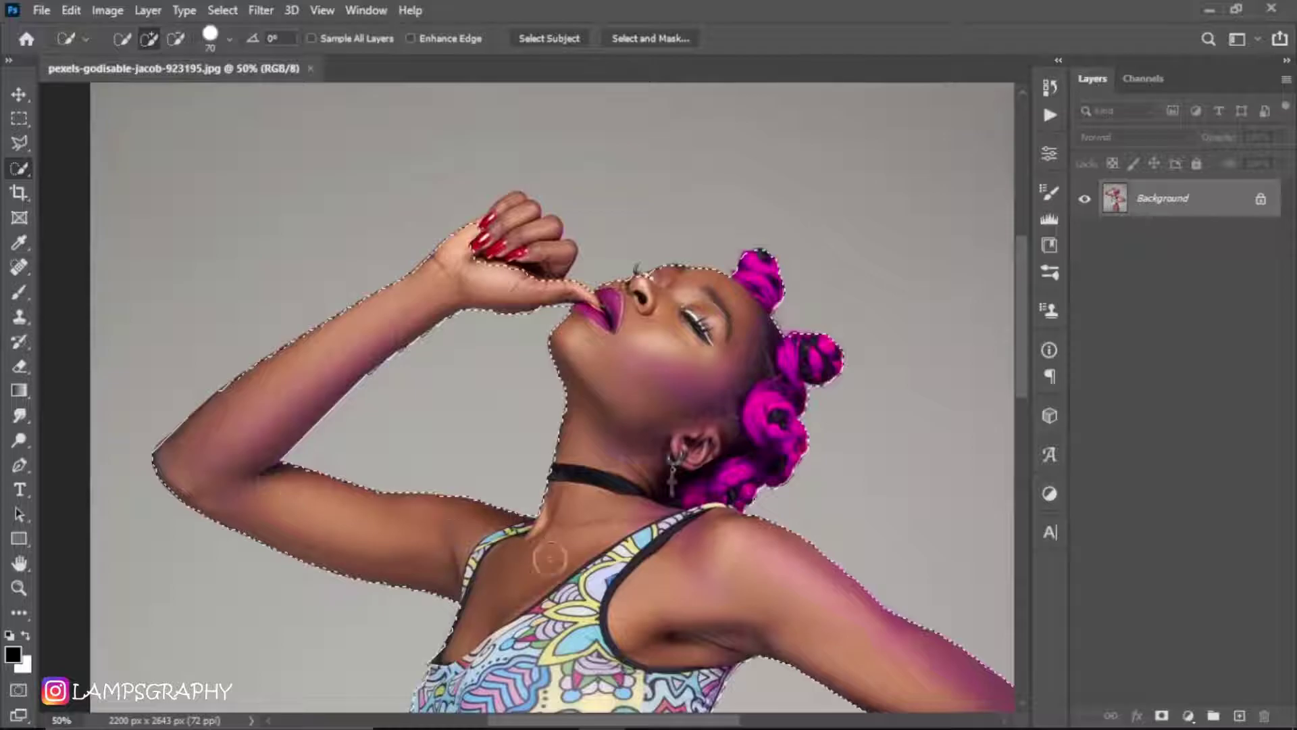
Step: Add the fingertips and knuckles at her mouth to the selection
scroll(550, 558, "down", 3)
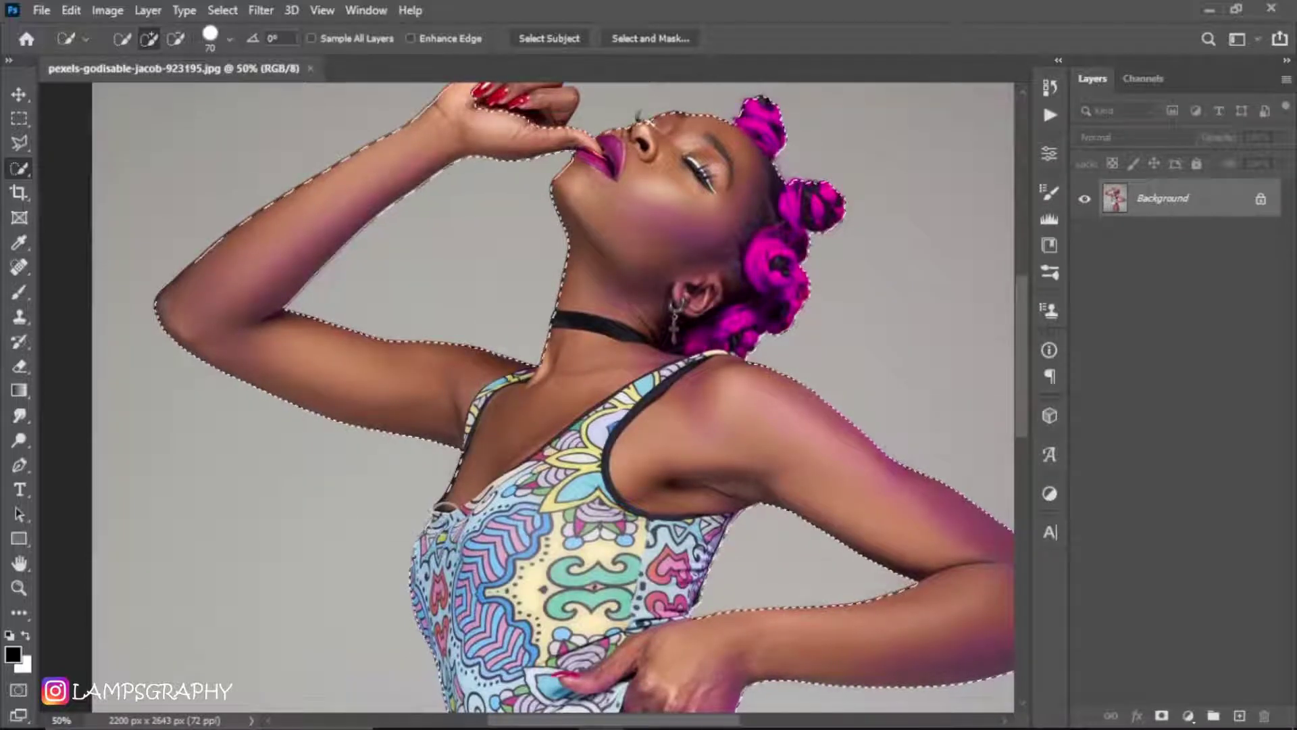
mouse_move(549, 397)
left_mouse_down()
mouse_move(487, 554)
mouse_move(481, 616)
left_mouse_up()
left_click(445, 283)
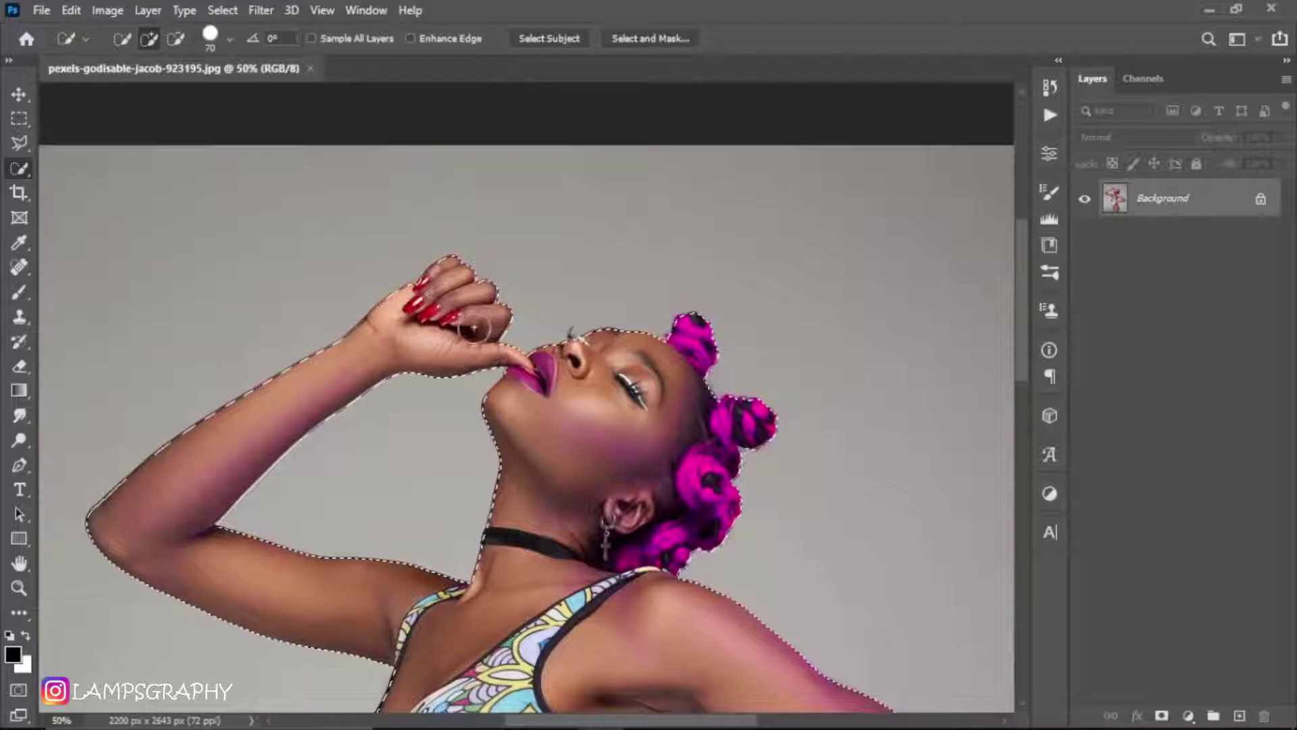
Step: Zoom to 100% centred on the face and raised hand
key("ctrl+d")
left_click_drag(585, 431, 562, 409)
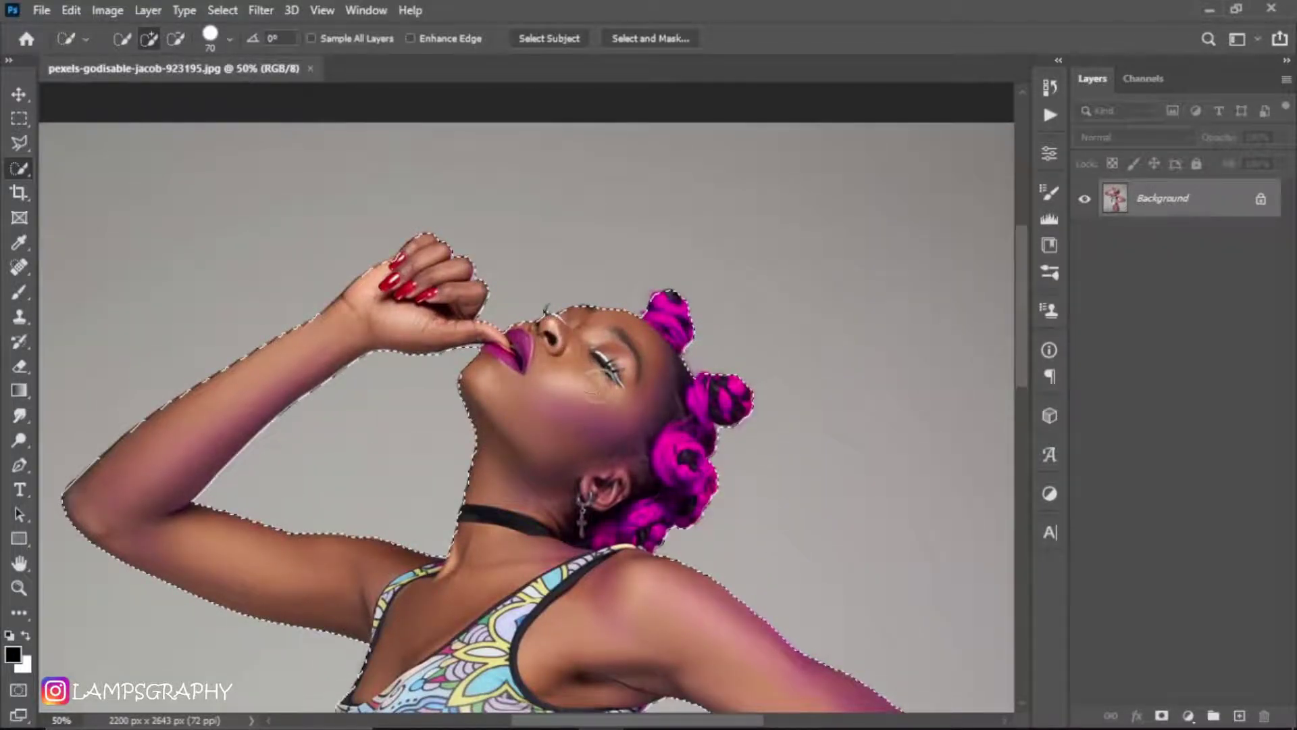
key("ctrl+plus")
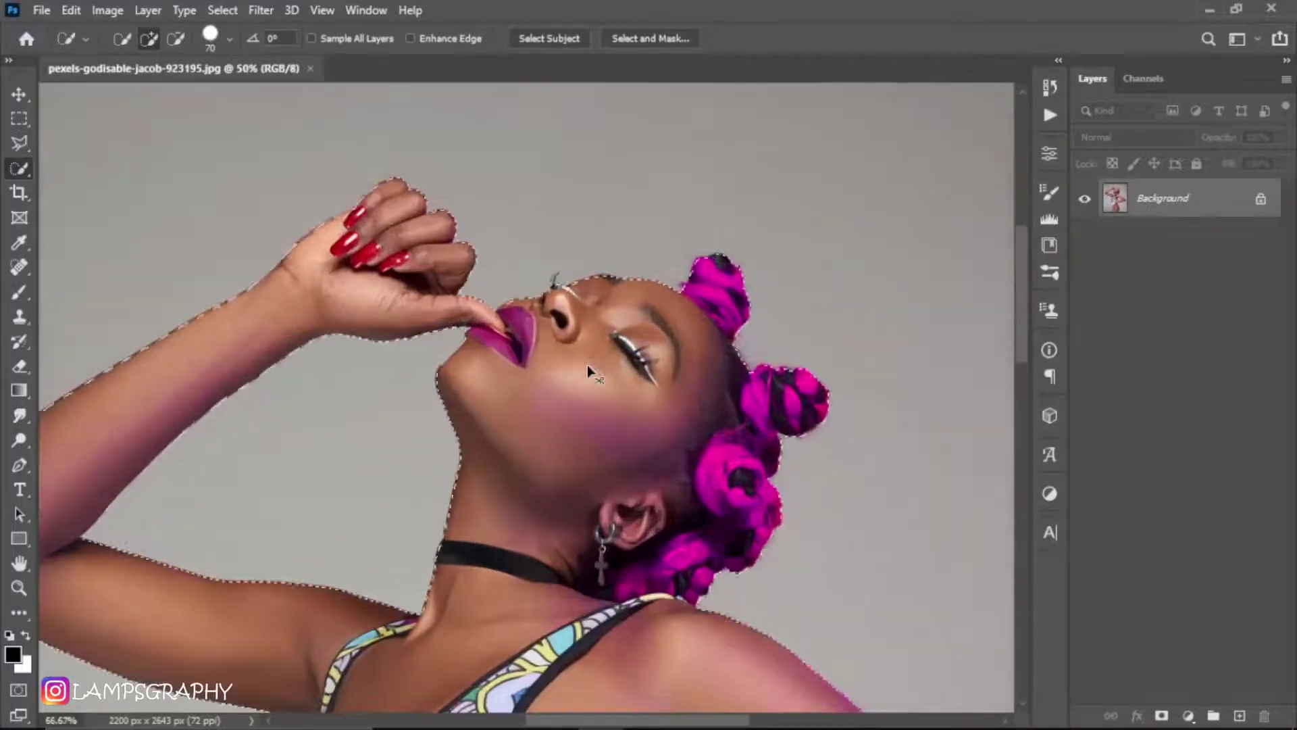
key("ctrl+plus")
mouse_move(527, 399)
left_mouse_down()
mouse_move(554, 446)
mouse_move(574, 540)
left_mouse_up()
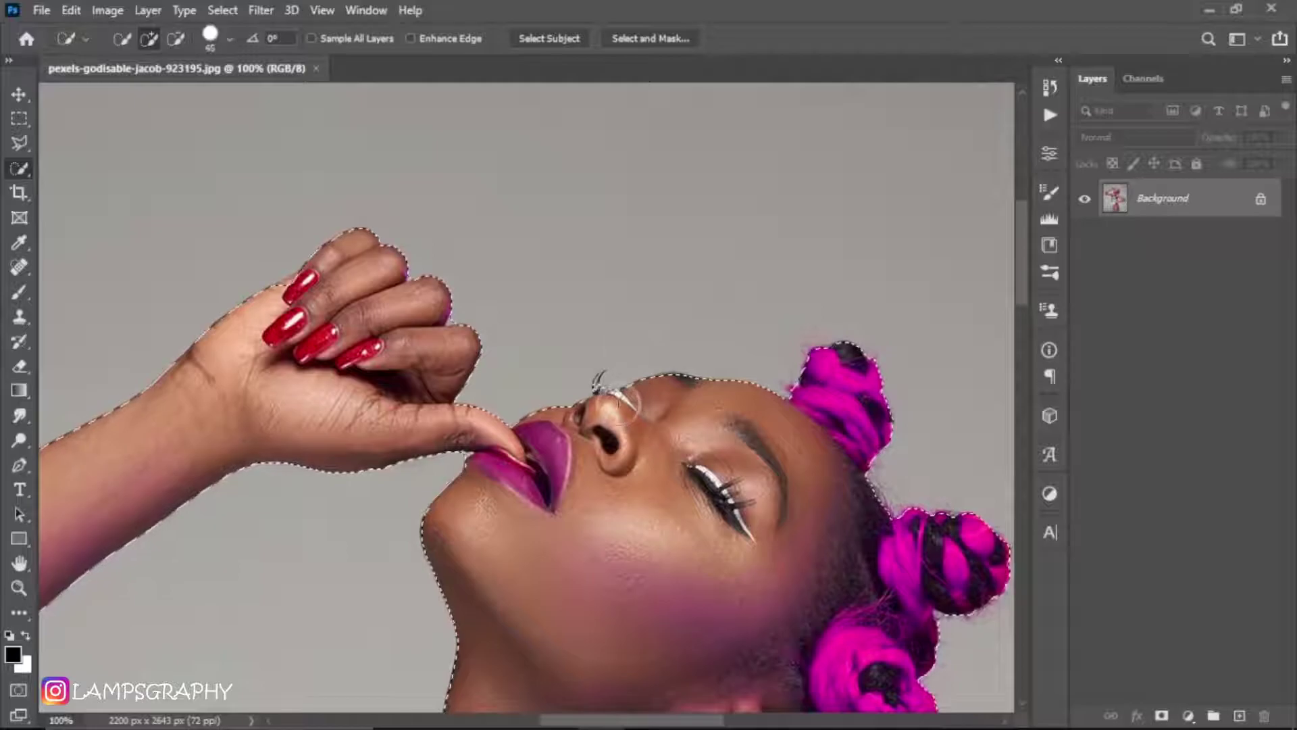
Step: Shrink the selection brush and refine the selection edge along the hair
key("bracketleft")
key("bracketleft")
key("bracketleft")
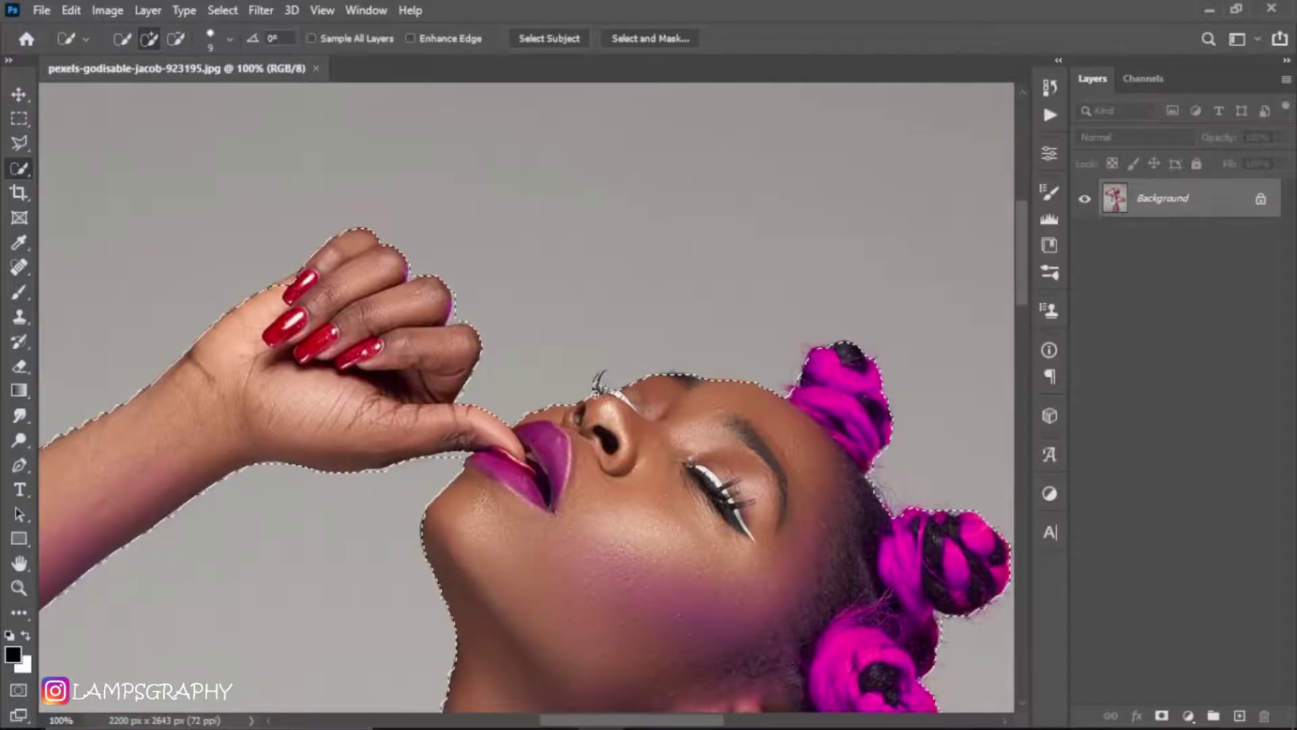
mouse_move(695, 503)
left_mouse_down()
mouse_move(637, 464)
mouse_move(500, 258)
left_mouse_up()
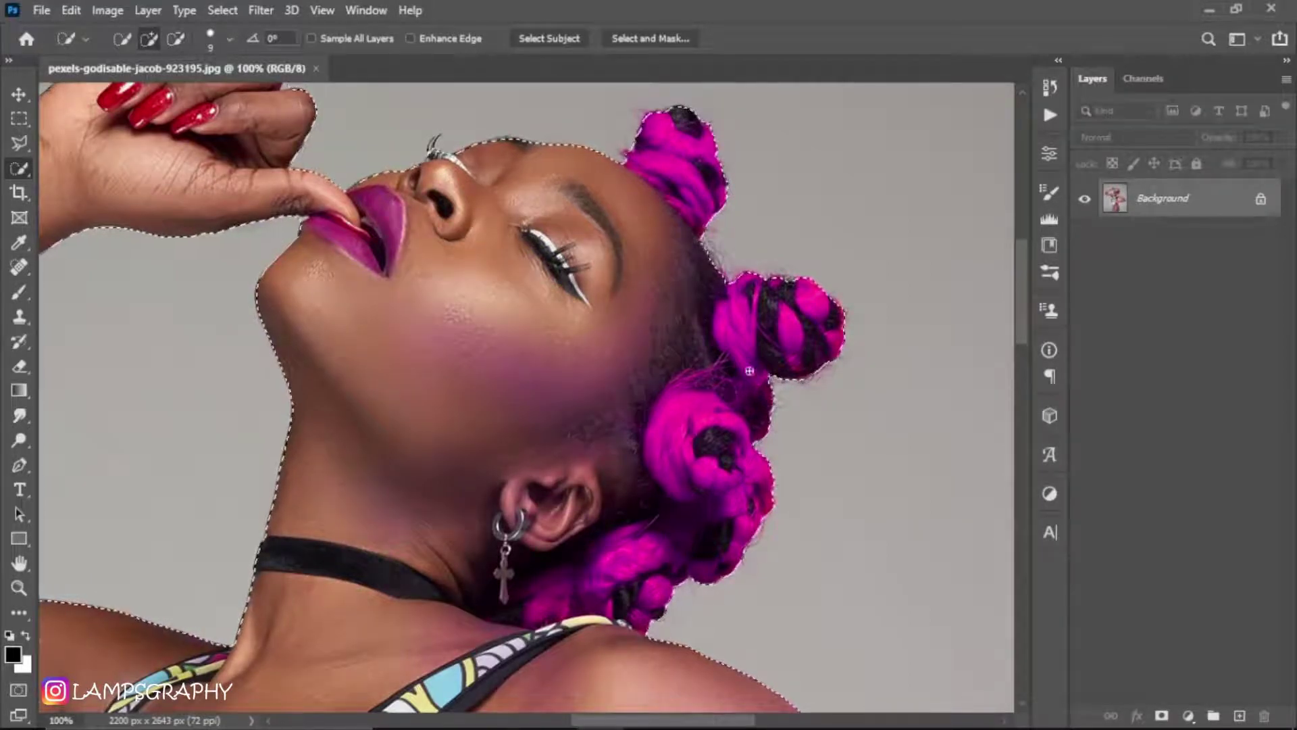
left_click_drag(726, 291, 712, 267)
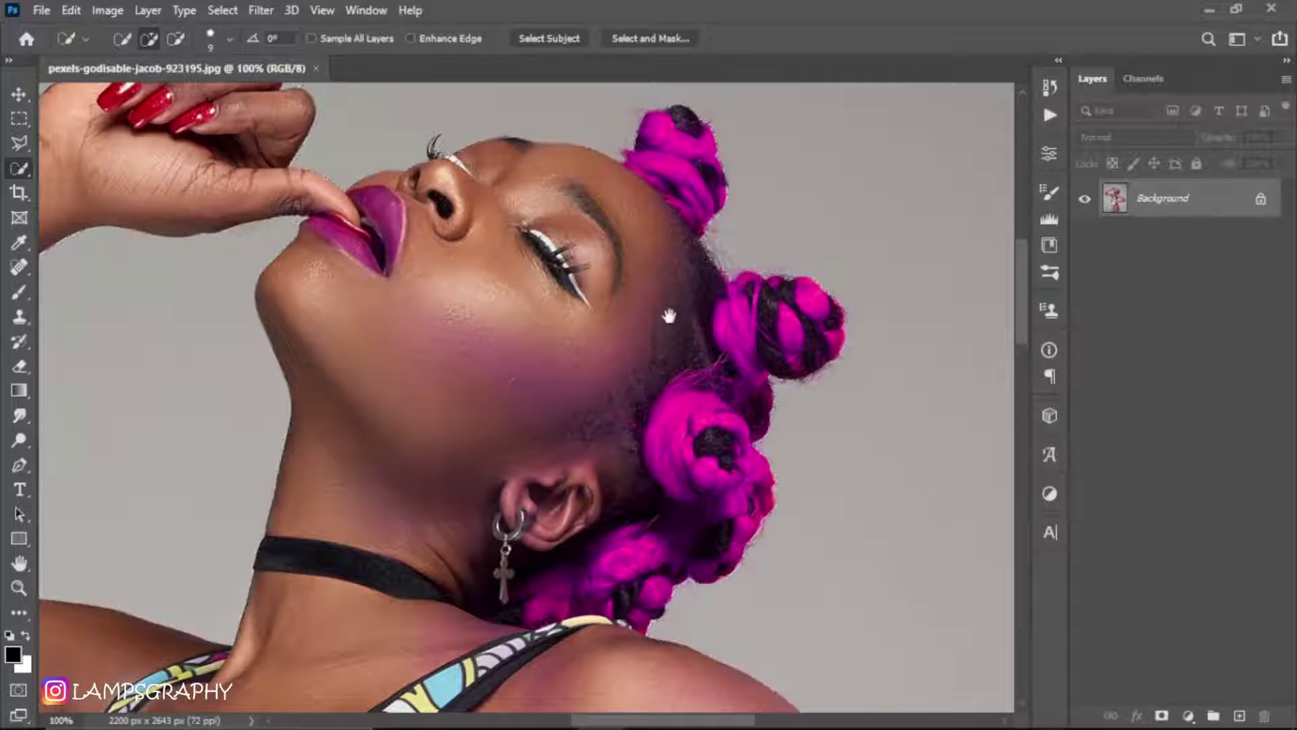
Step: Tighten the selection along the bent arm and swimsuit side, keeping the hip gap out
left_click_drag(668, 562, 669, 273)
left_click_drag(678, 530, 621, 339)
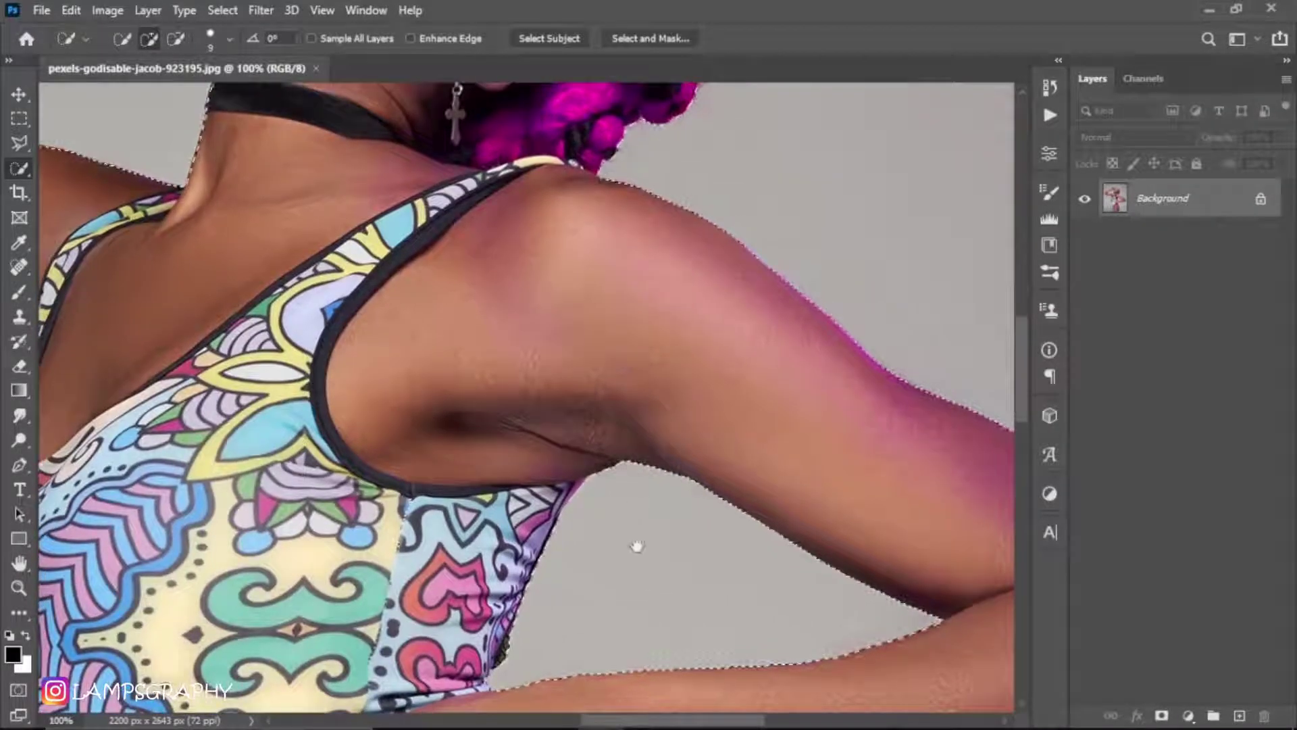
mouse_move(634, 545)
left_mouse_down()
mouse_move(594, 353)
mouse_move(617, 295)
left_mouse_up()
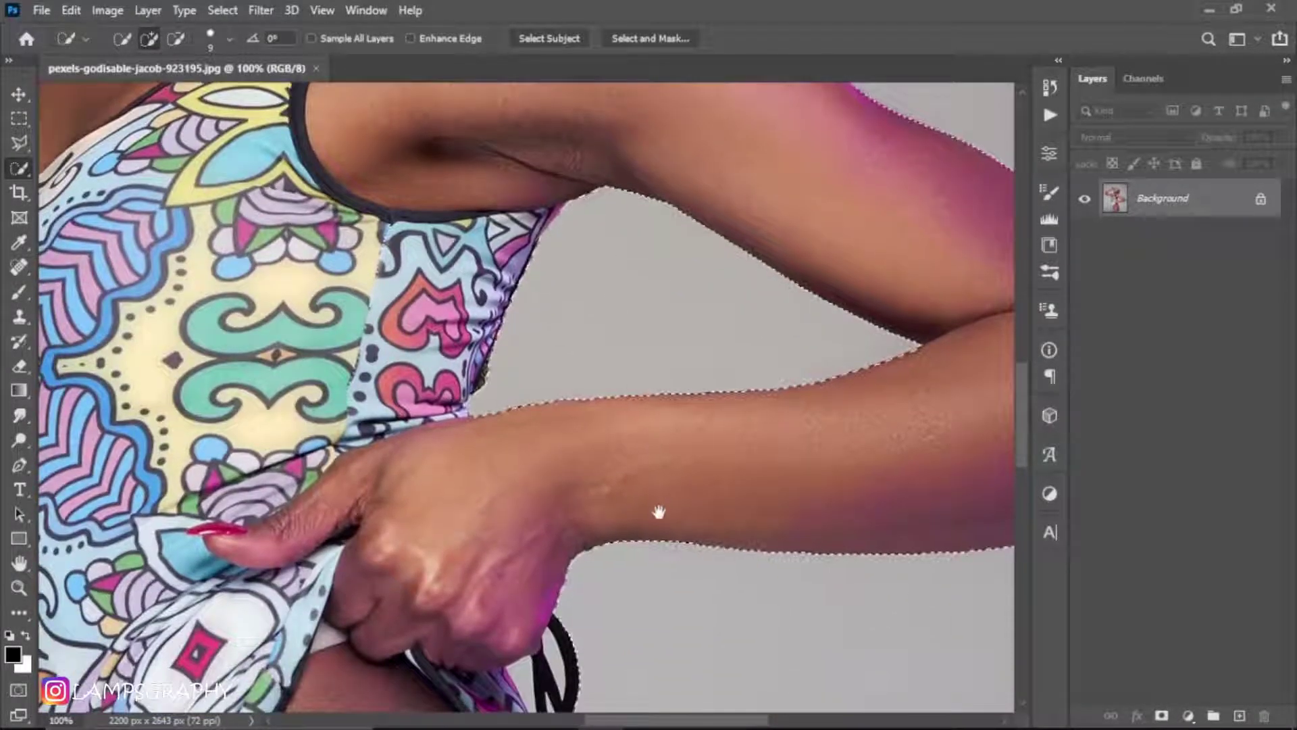
mouse_move(575, 534)
left_mouse_down()
mouse_move(558, 449)
mouse_move(582, 299)
left_mouse_up()
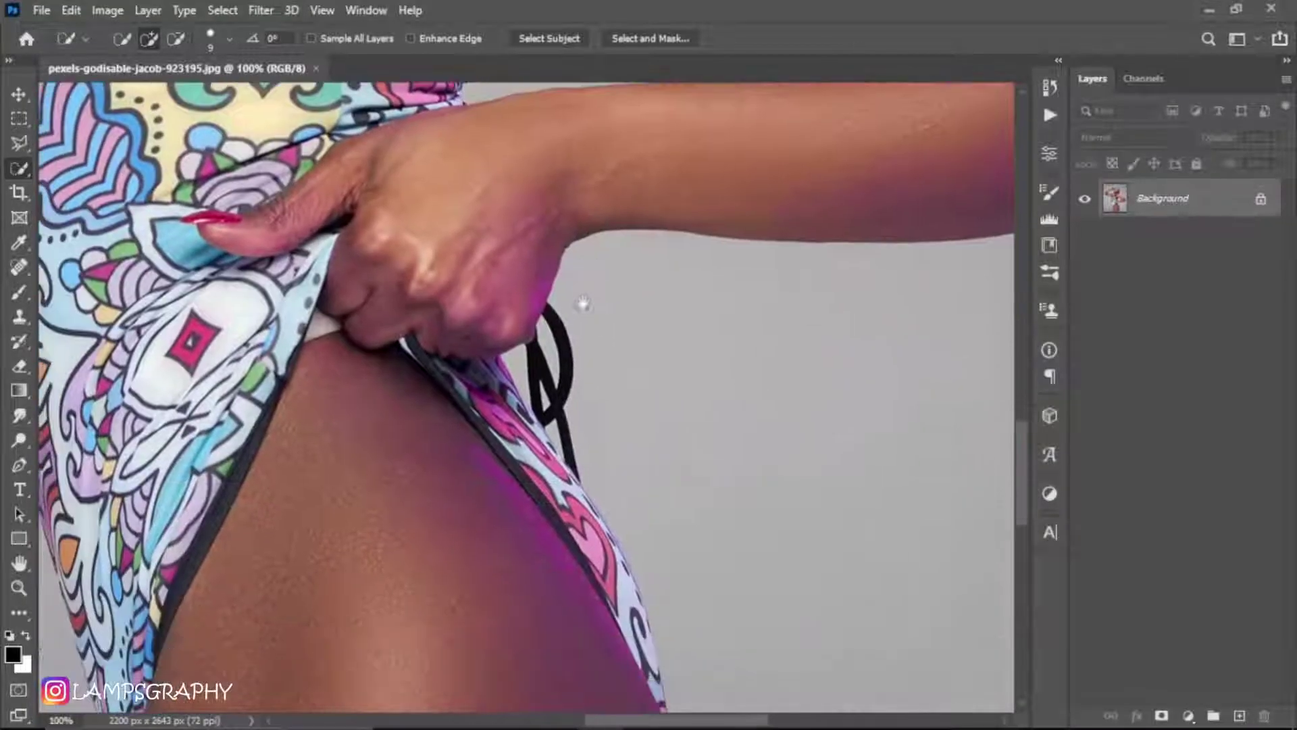
left_click_drag(616, 566, 550, 426)
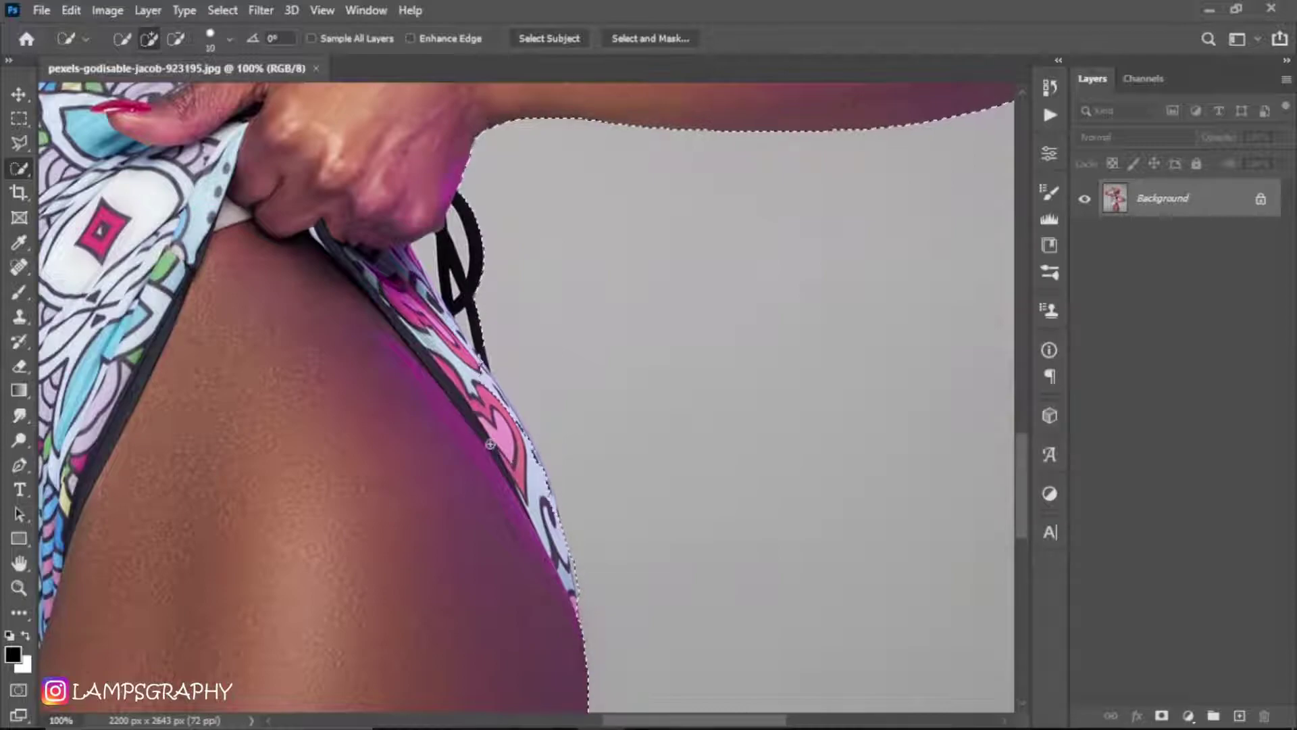
key("bracketright")
key("bracketright")
key("bracketright")
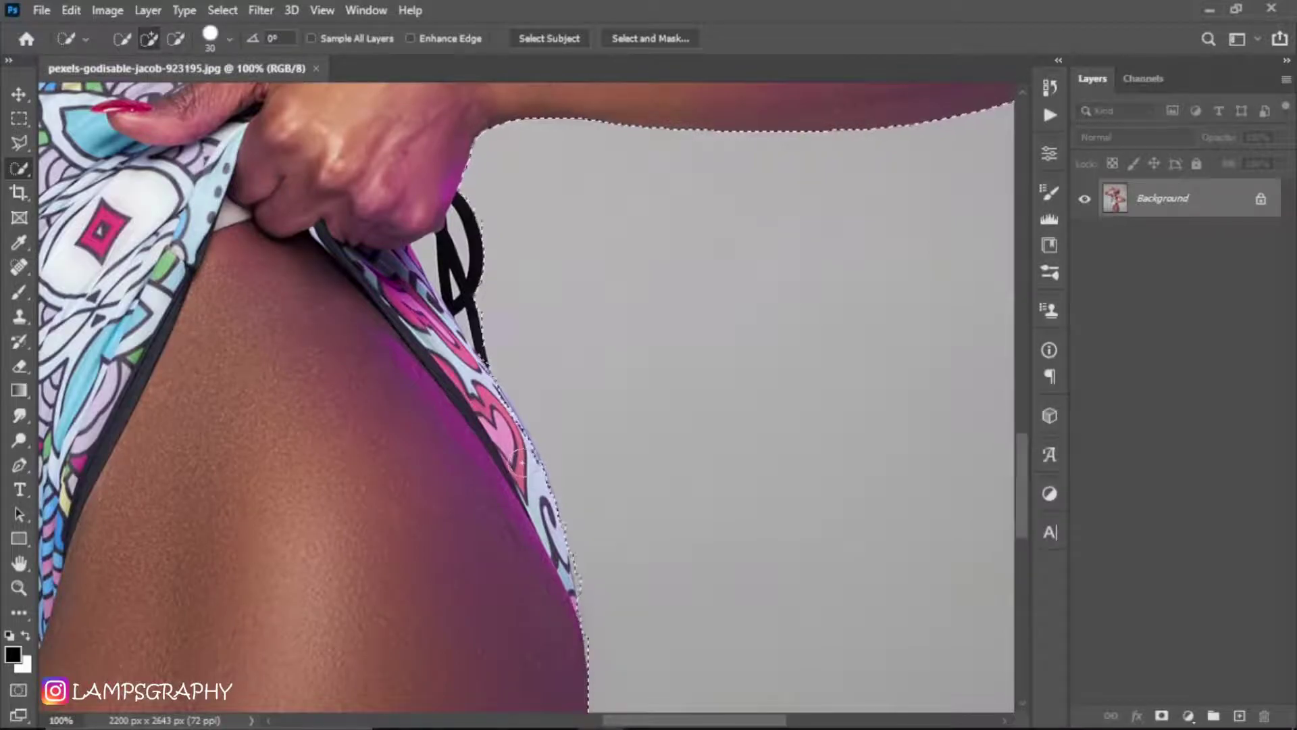
left_click_drag(508, 285, 516, 472)
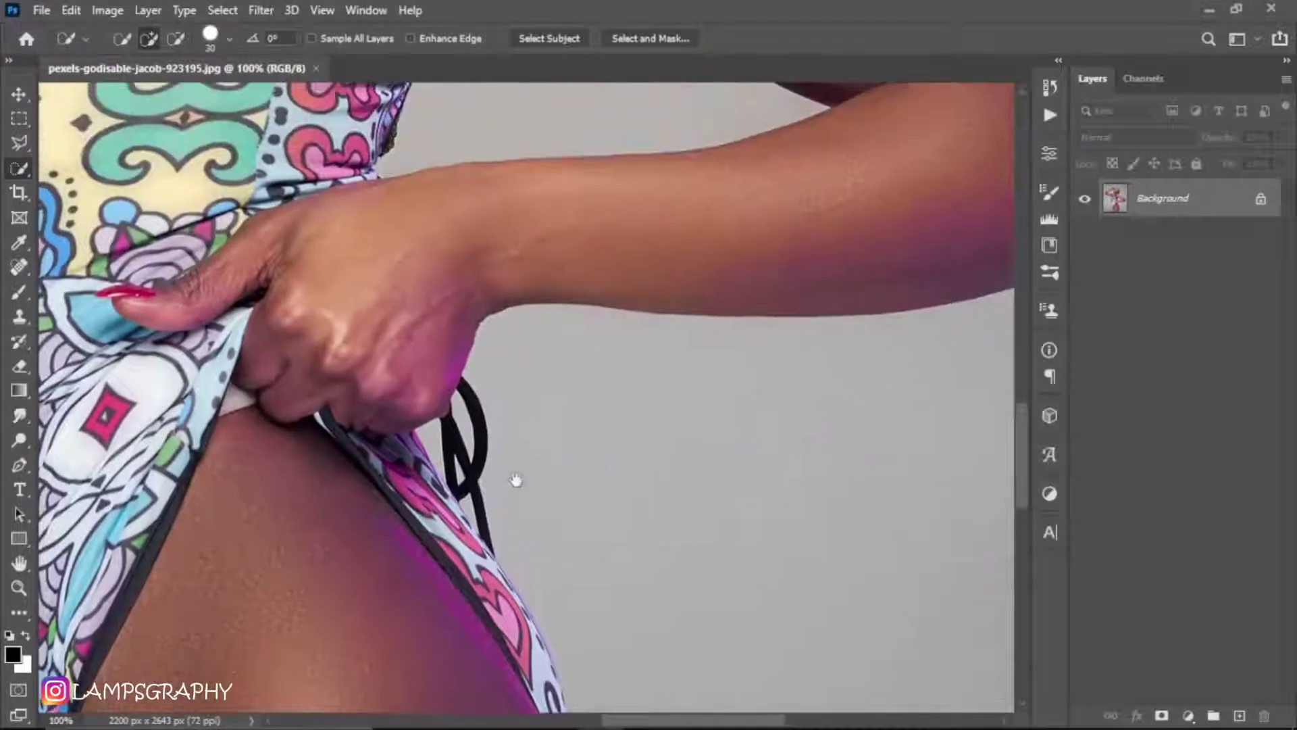
key("bracketleft")
key("bracketleft")
key("bracketleft")
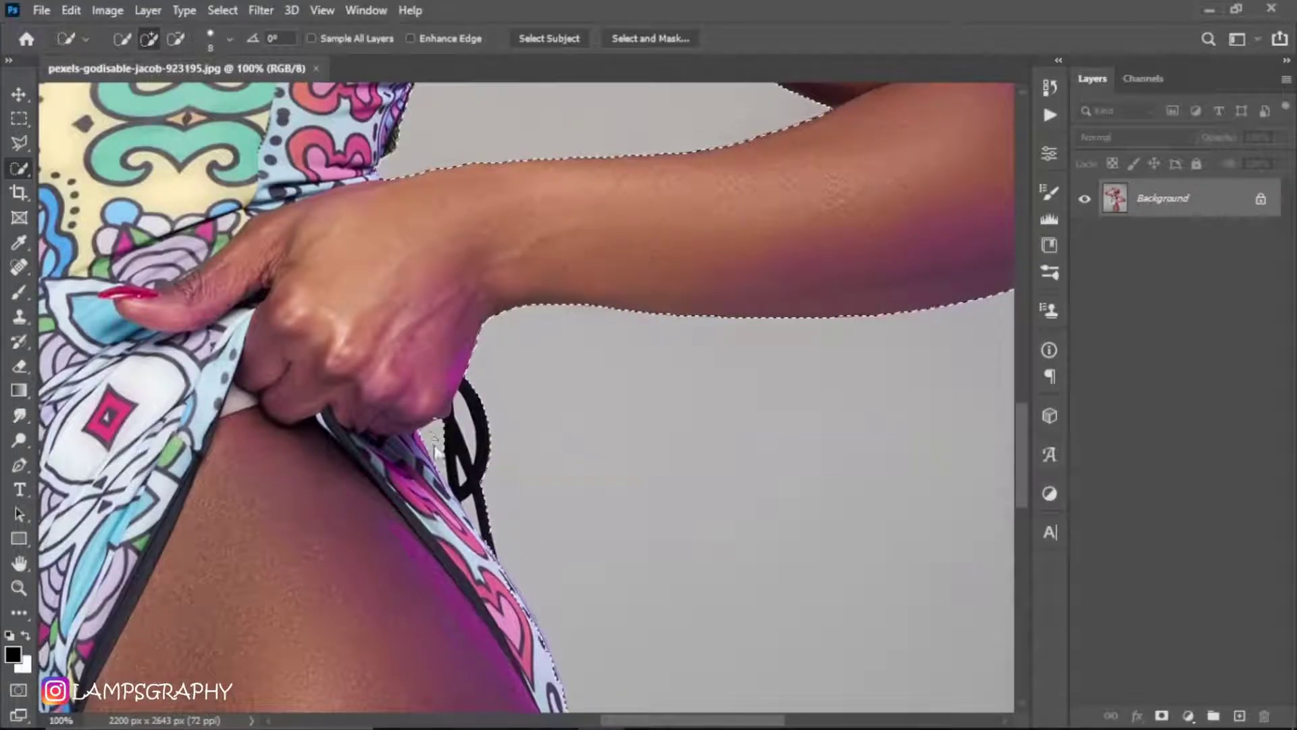
Step: Extend the selection along the fabric edge and exclude the gray gap inside the strap loop
scroll(462, 436, "up", 1)
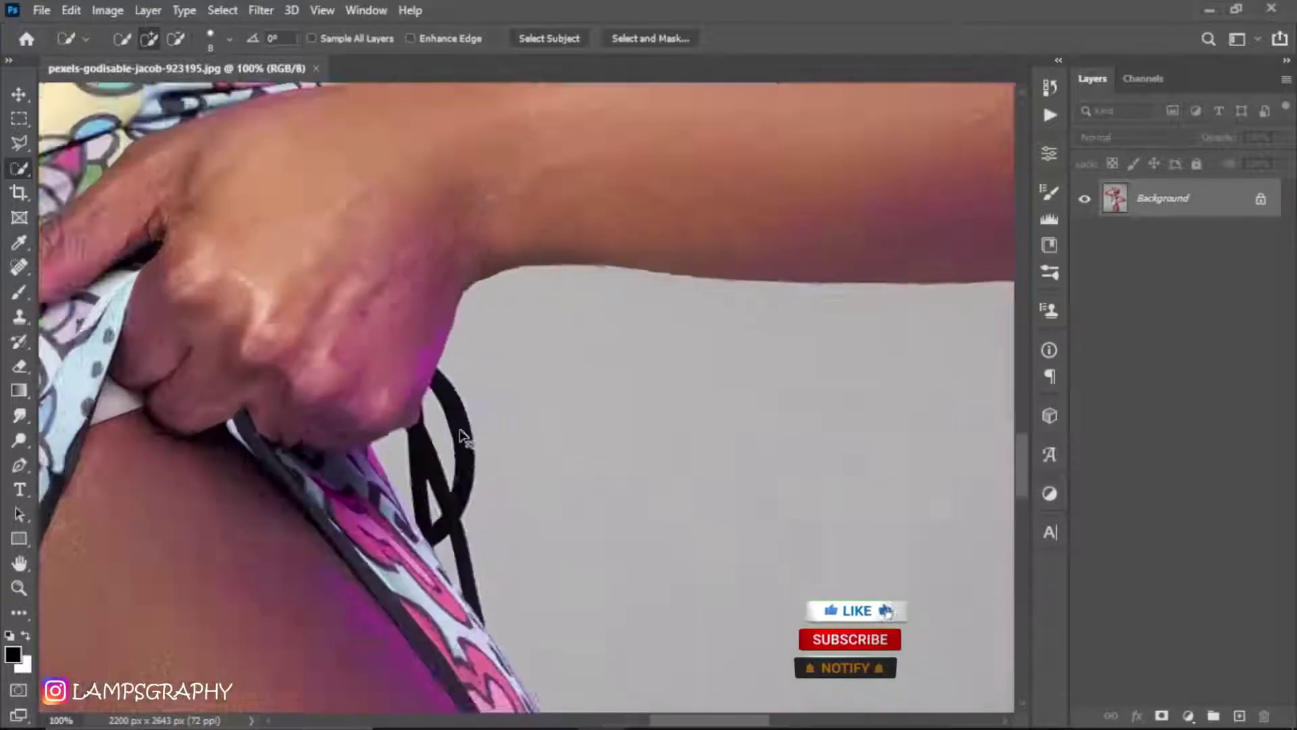
scroll(520, 535, "up", 1)
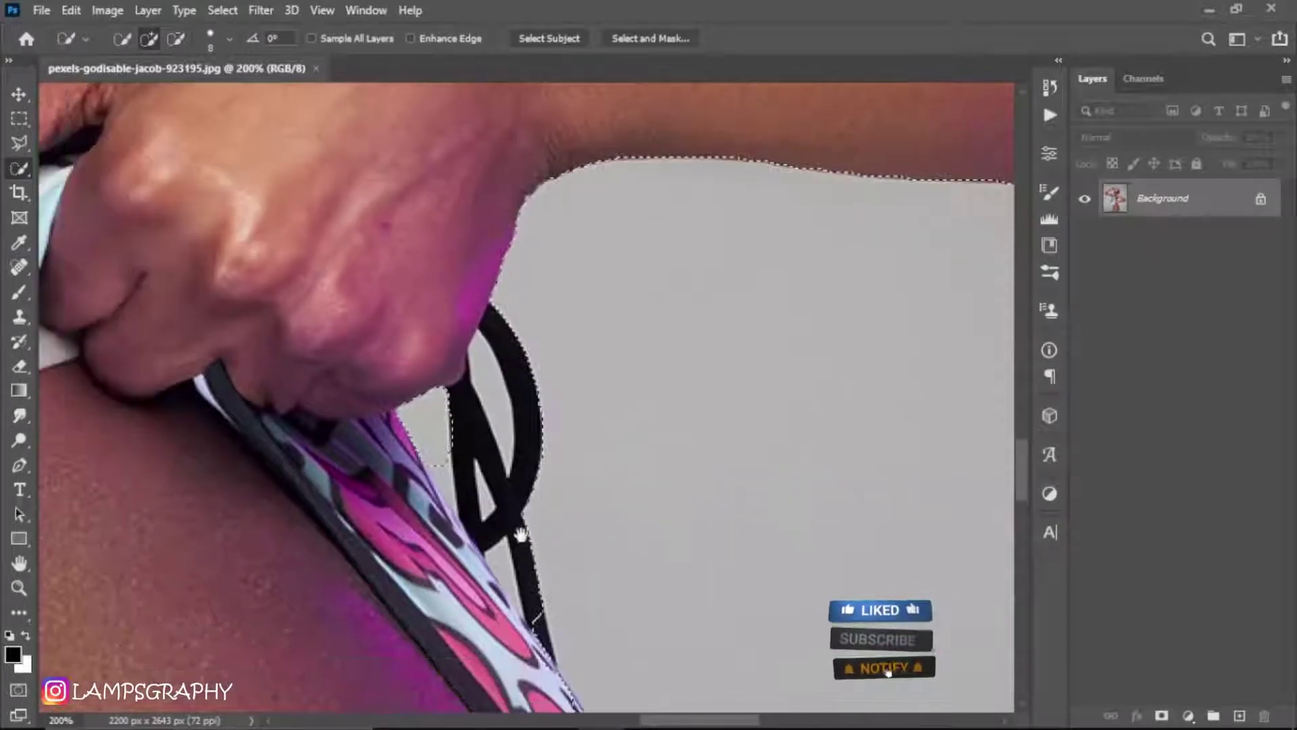
left_click(175, 39)
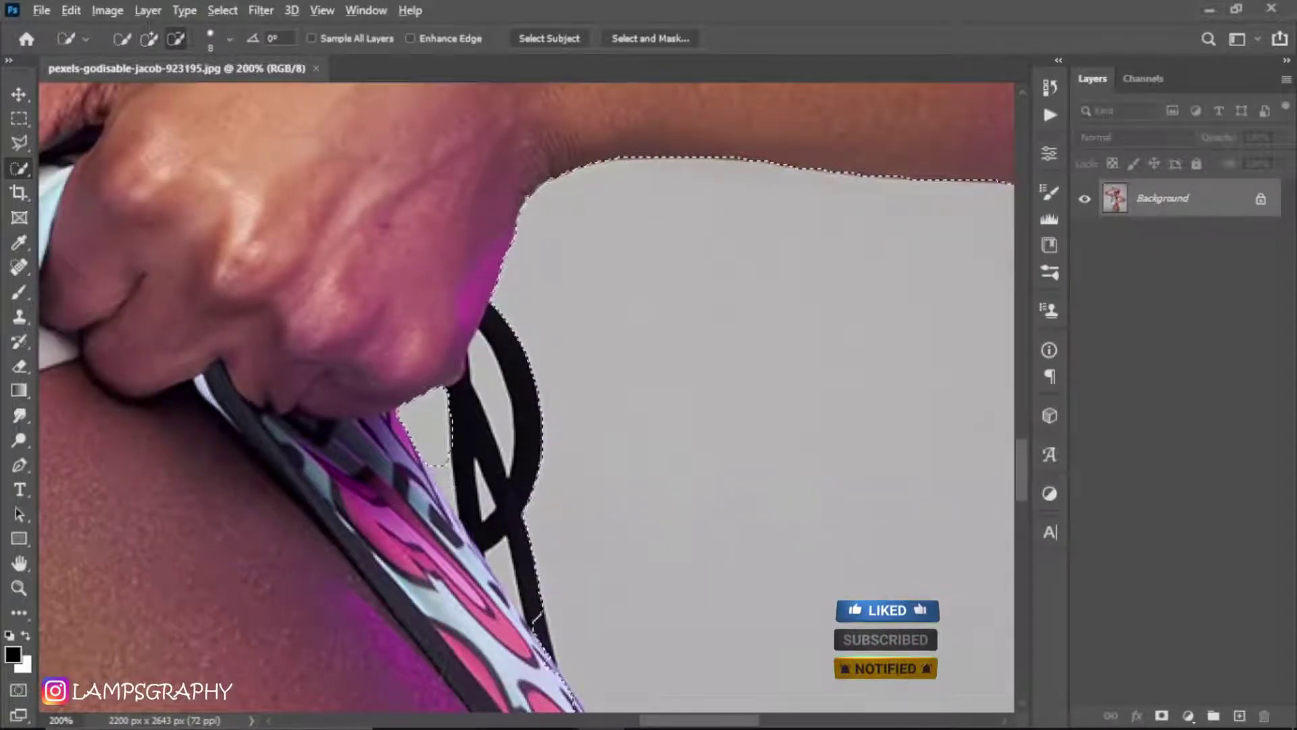
left_click_drag(425, 459, 445, 496)
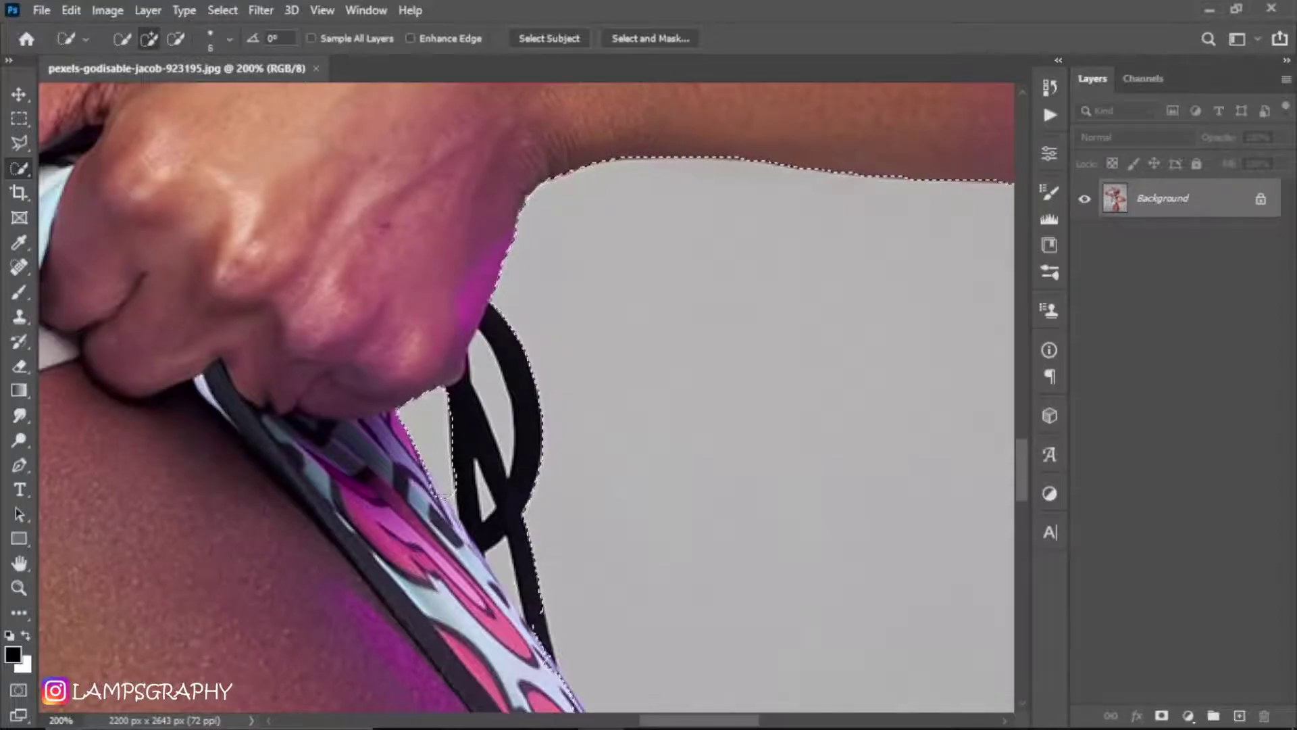
key("alt")
left_click_drag(487, 382, 504, 439)
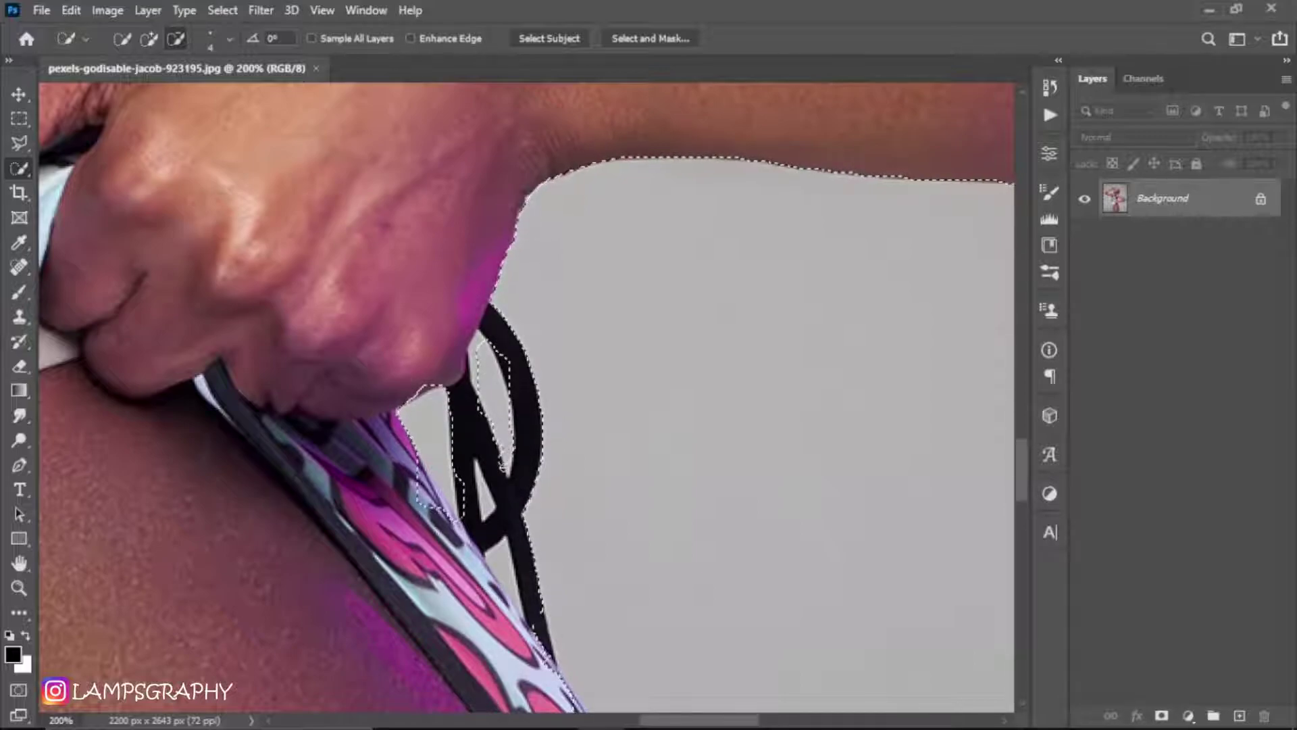
key("alt")
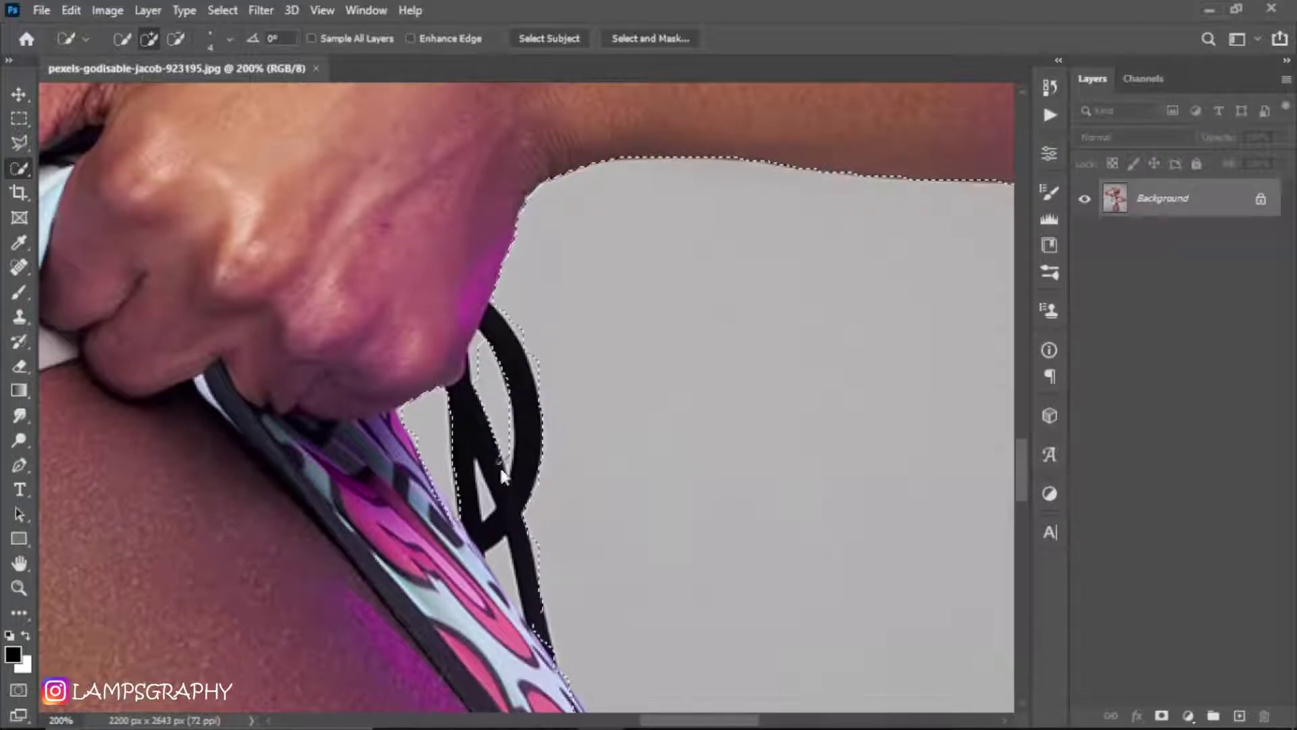
Step: Trim the selection to hug the strap loop, then enter Quick Mask mode
left_click_drag(486, 440, 494, 465)
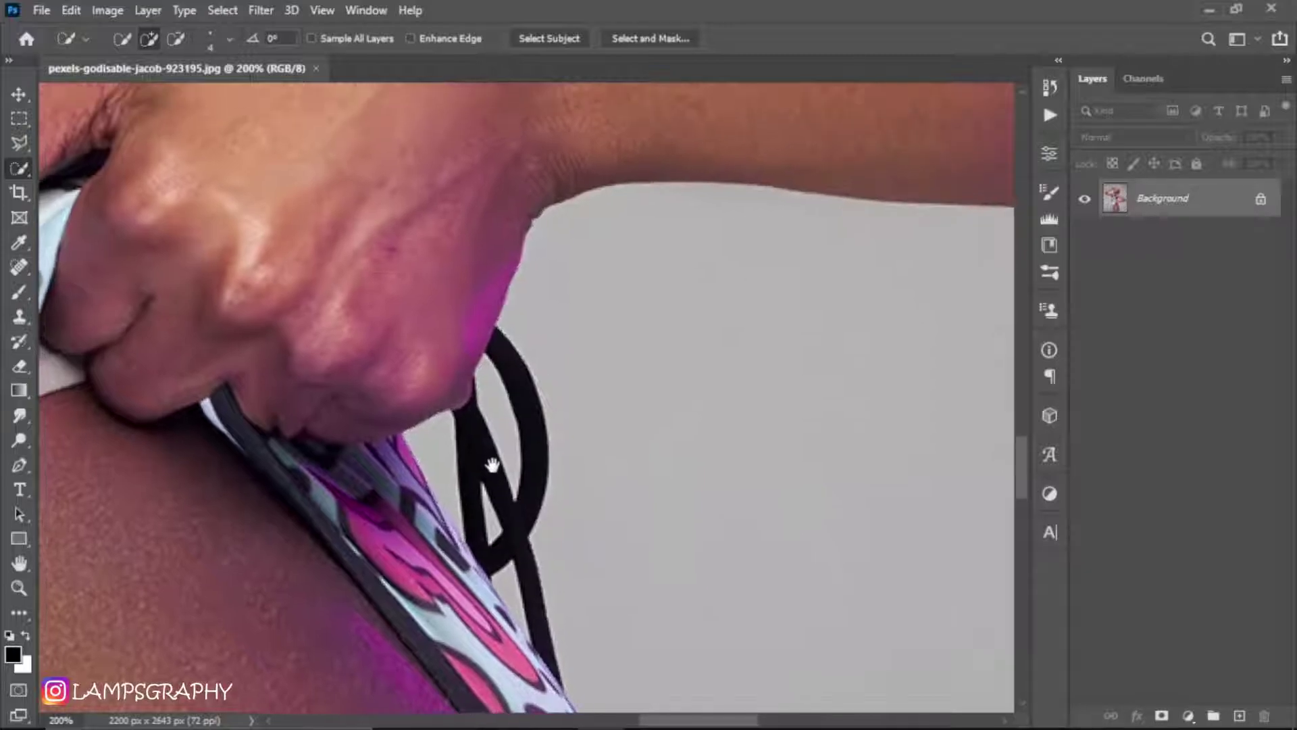
key("alt")
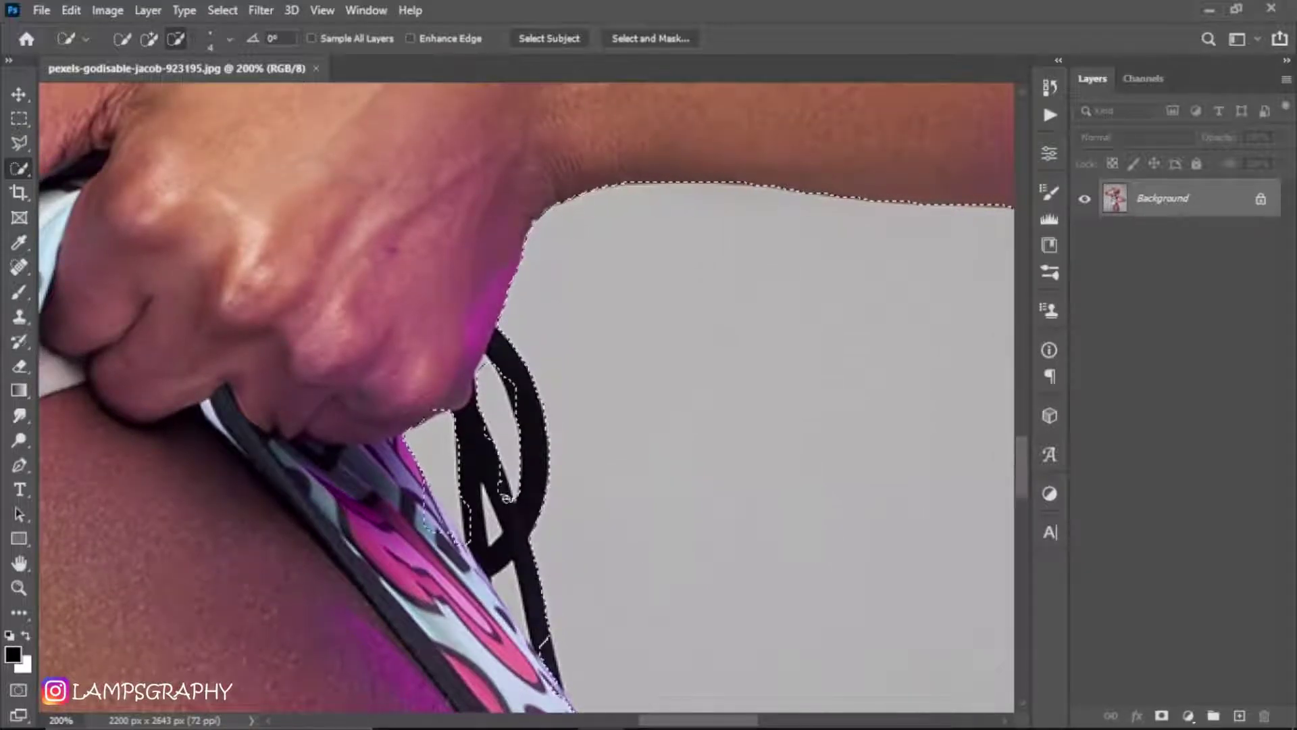
left_click(506, 498, "alt")
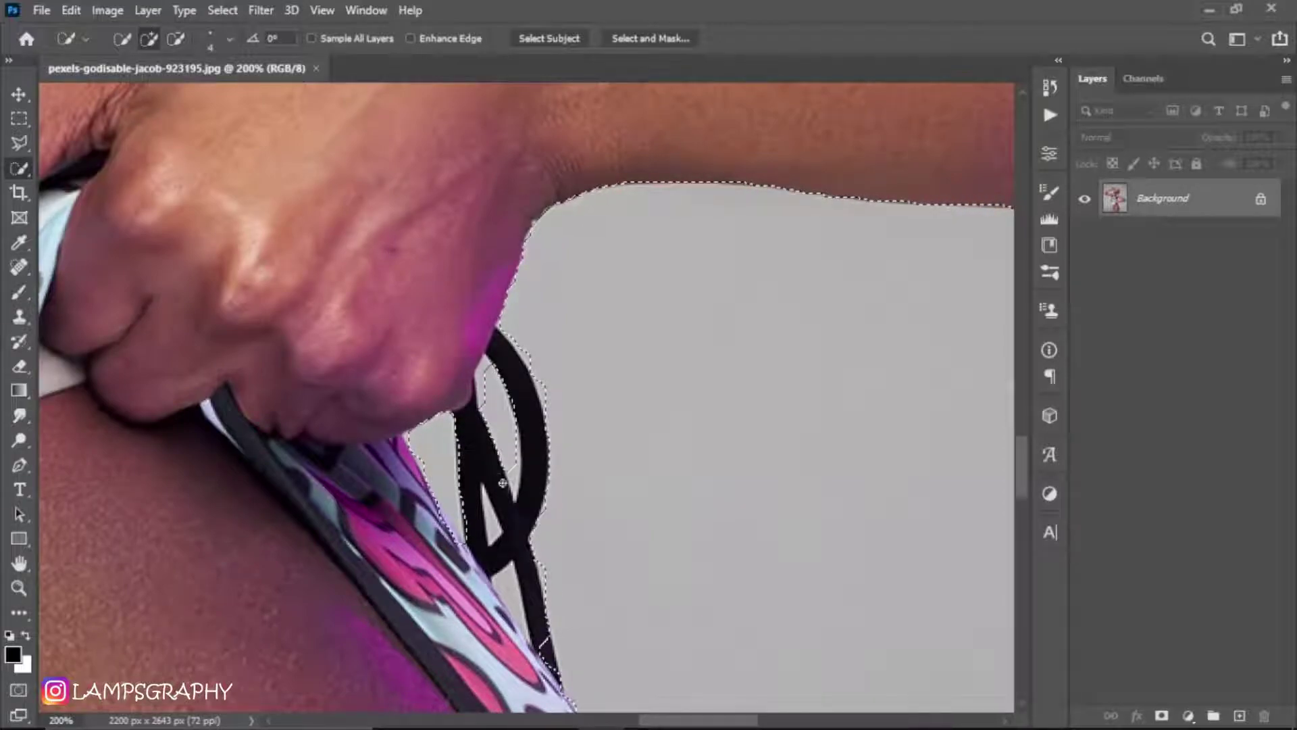
left_click(503, 482)
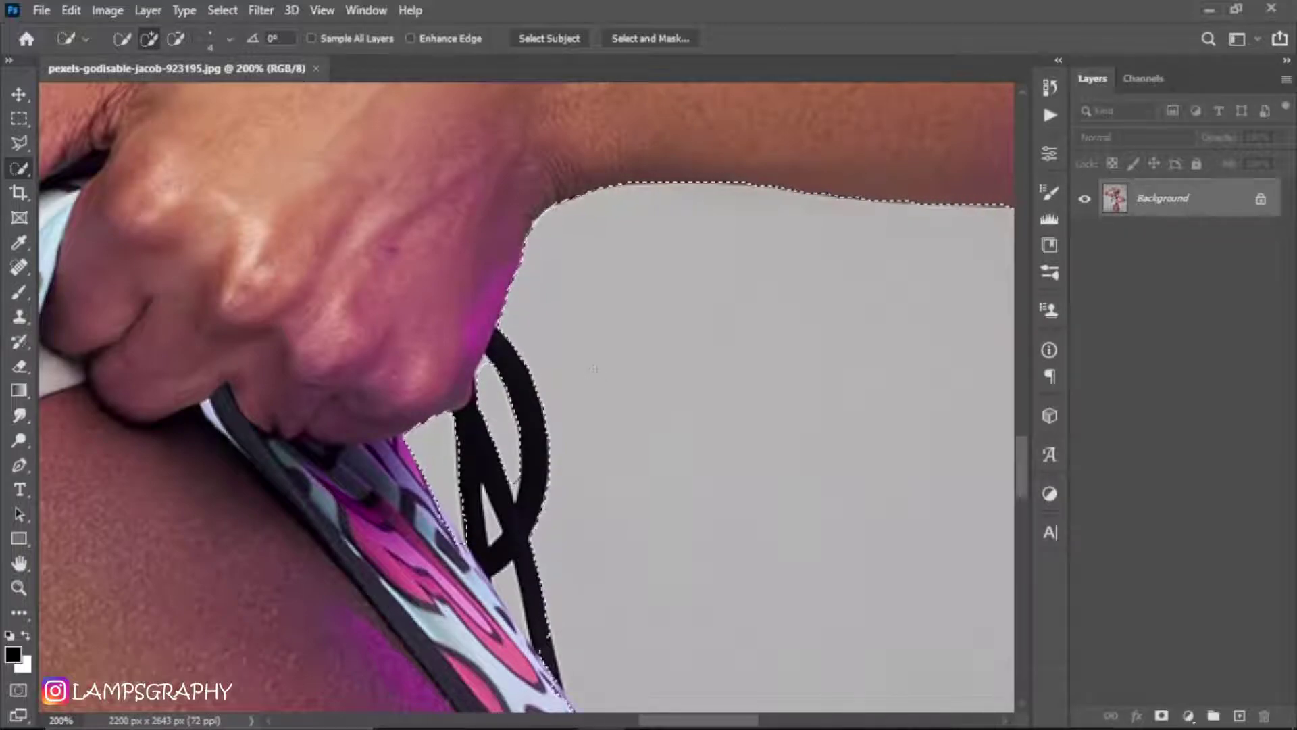
key("q")
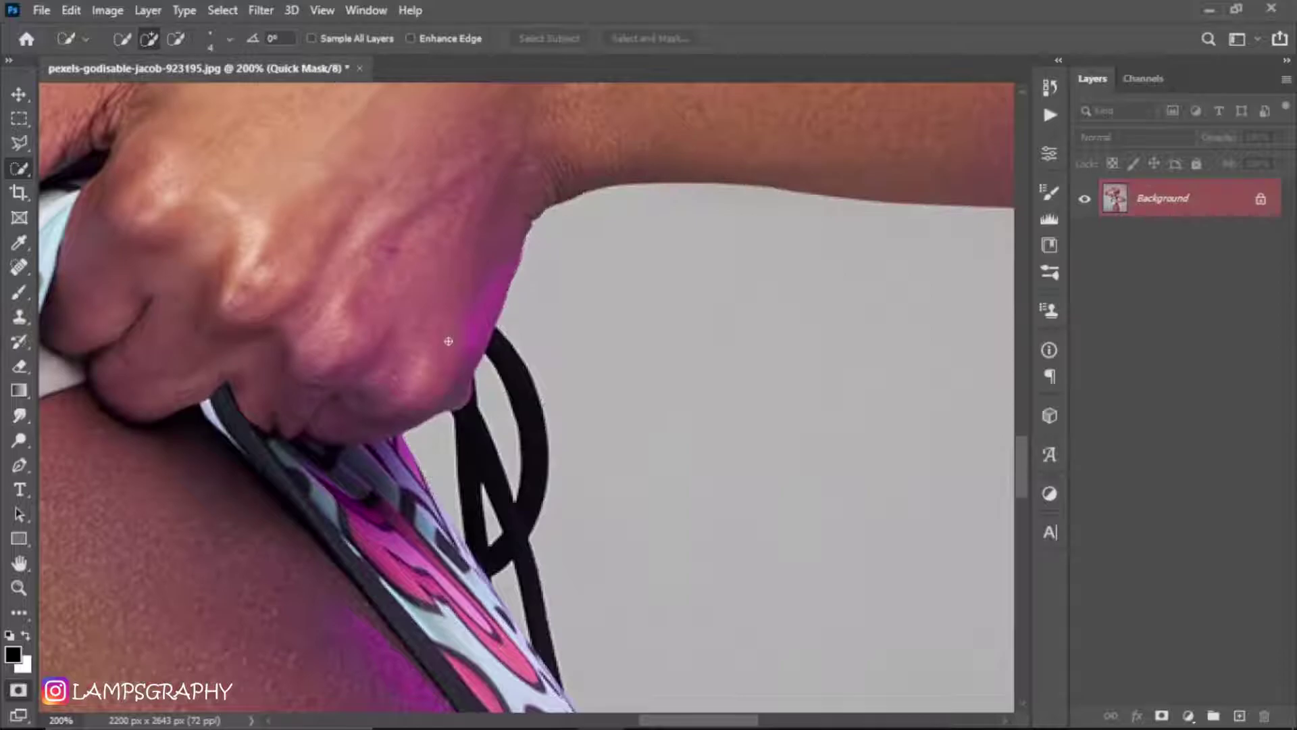
Step: Set up the Brush with the 123 px hard round tip, shrunk to a tiny size
key("b")
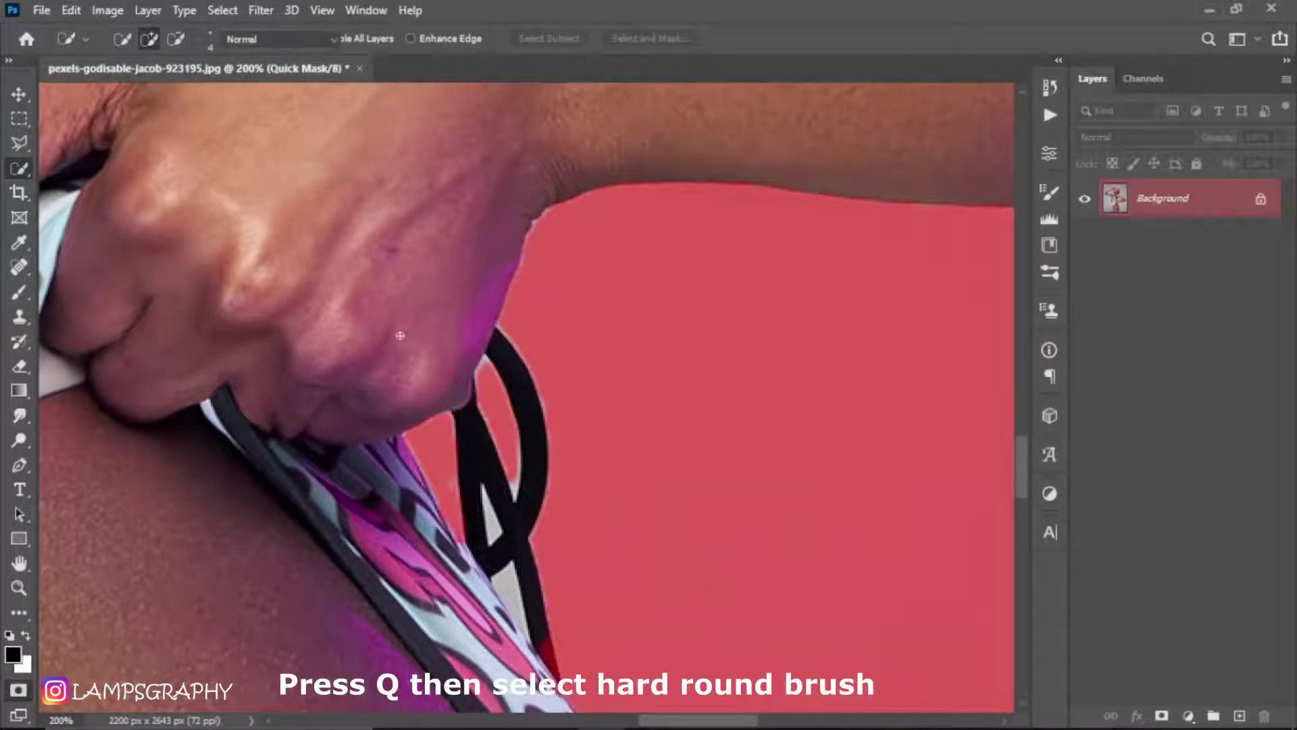
left_click(136, 38)
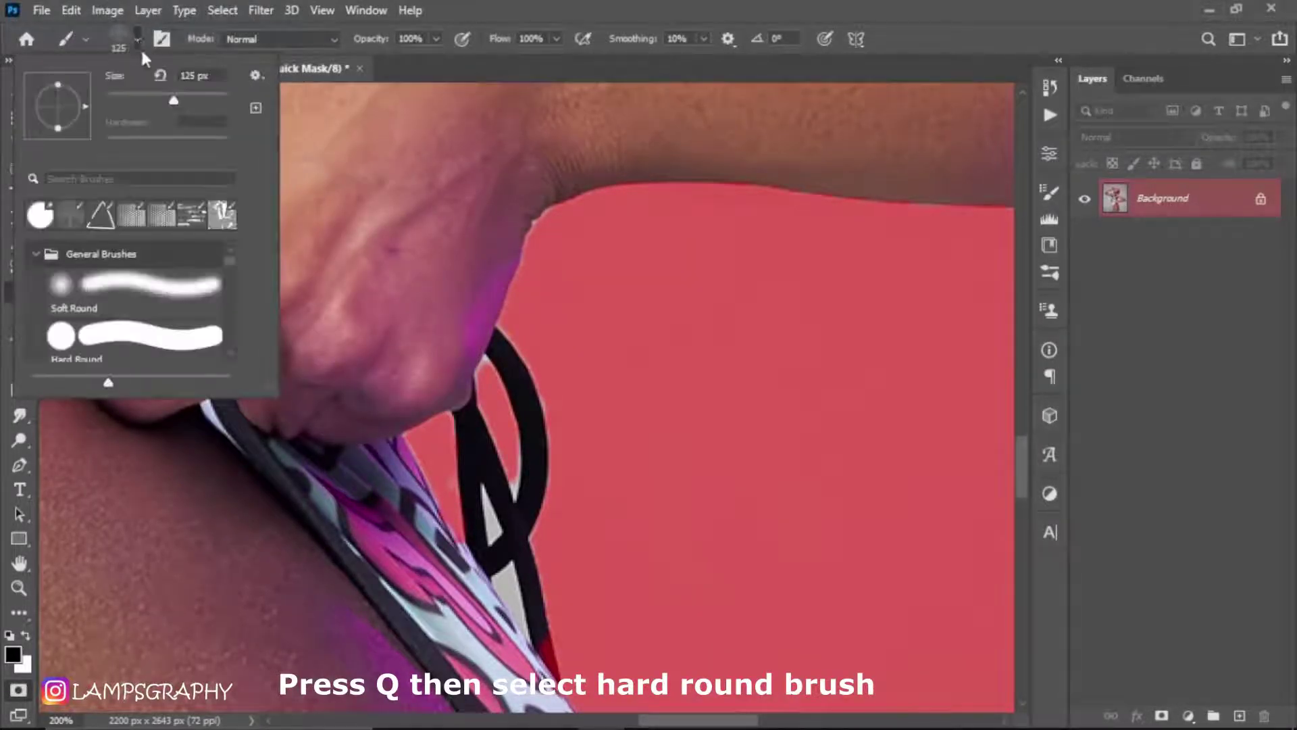
left_click(160, 39)
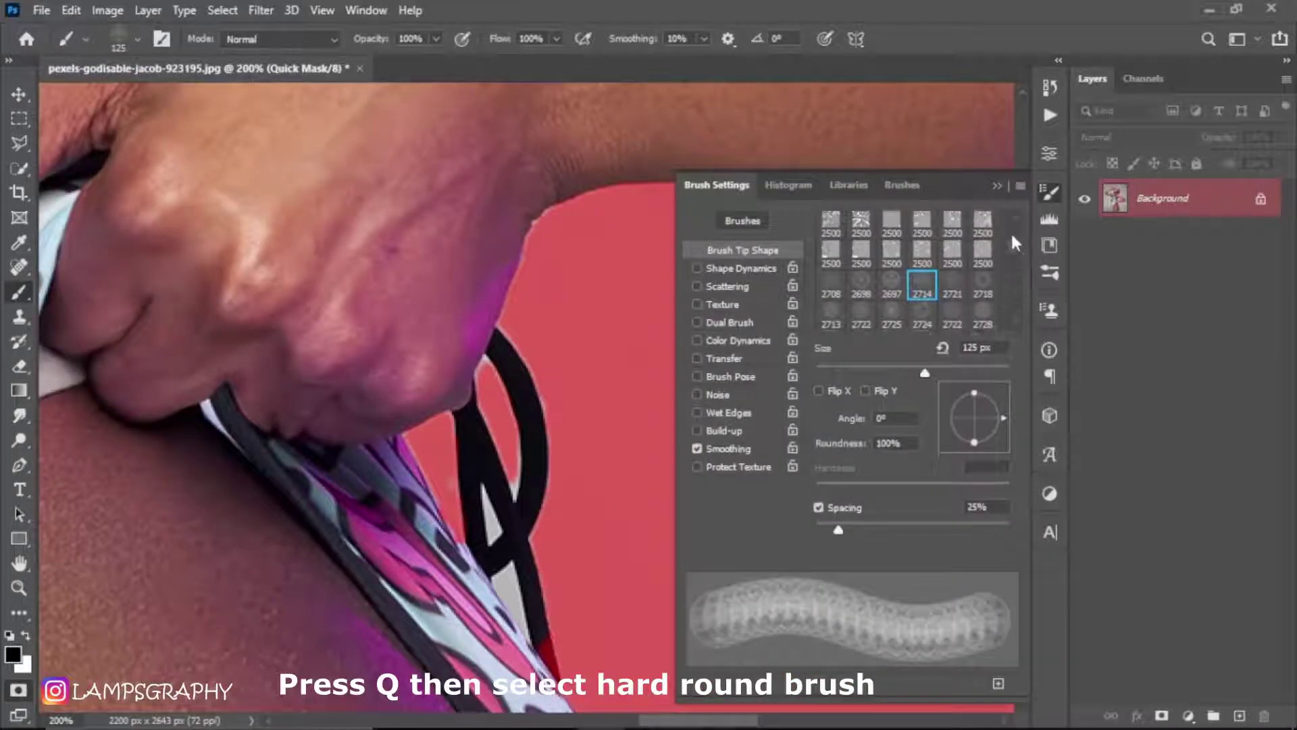
scroll(1011, 226, "up", 5)
left_click(861, 223)
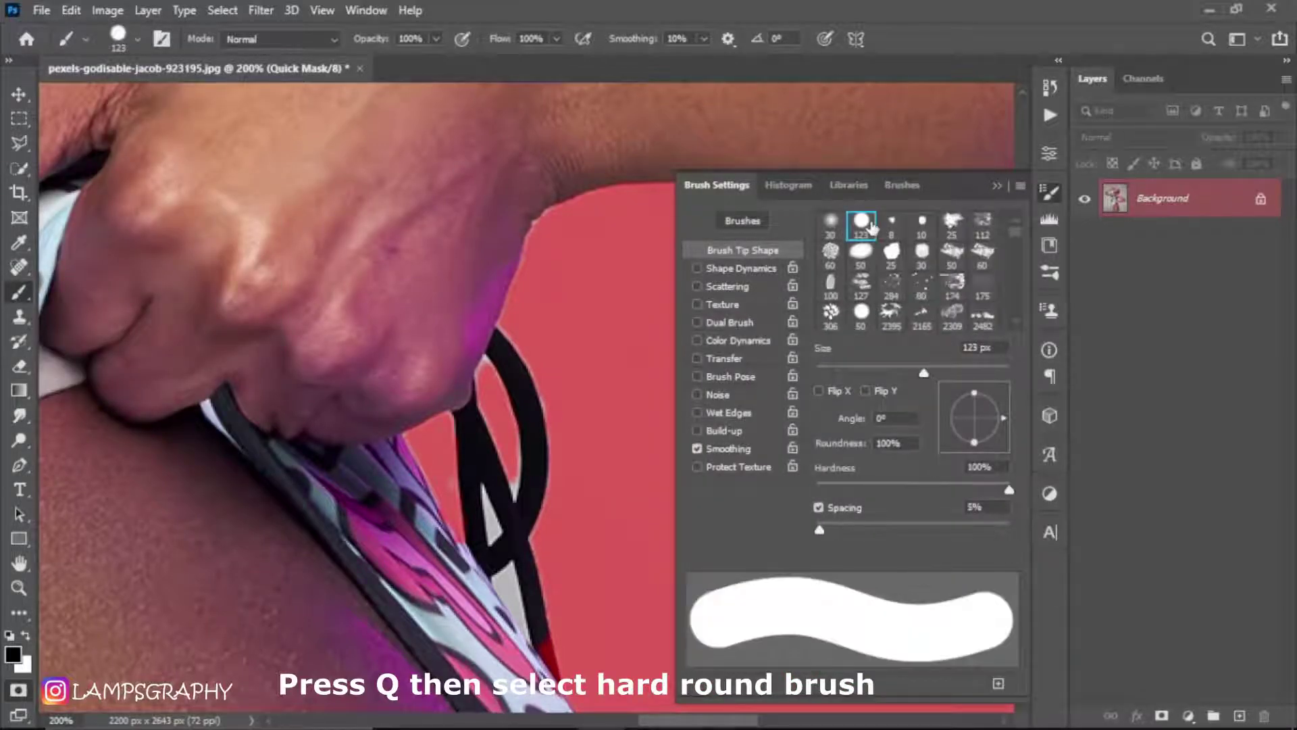
left_click(995, 185)
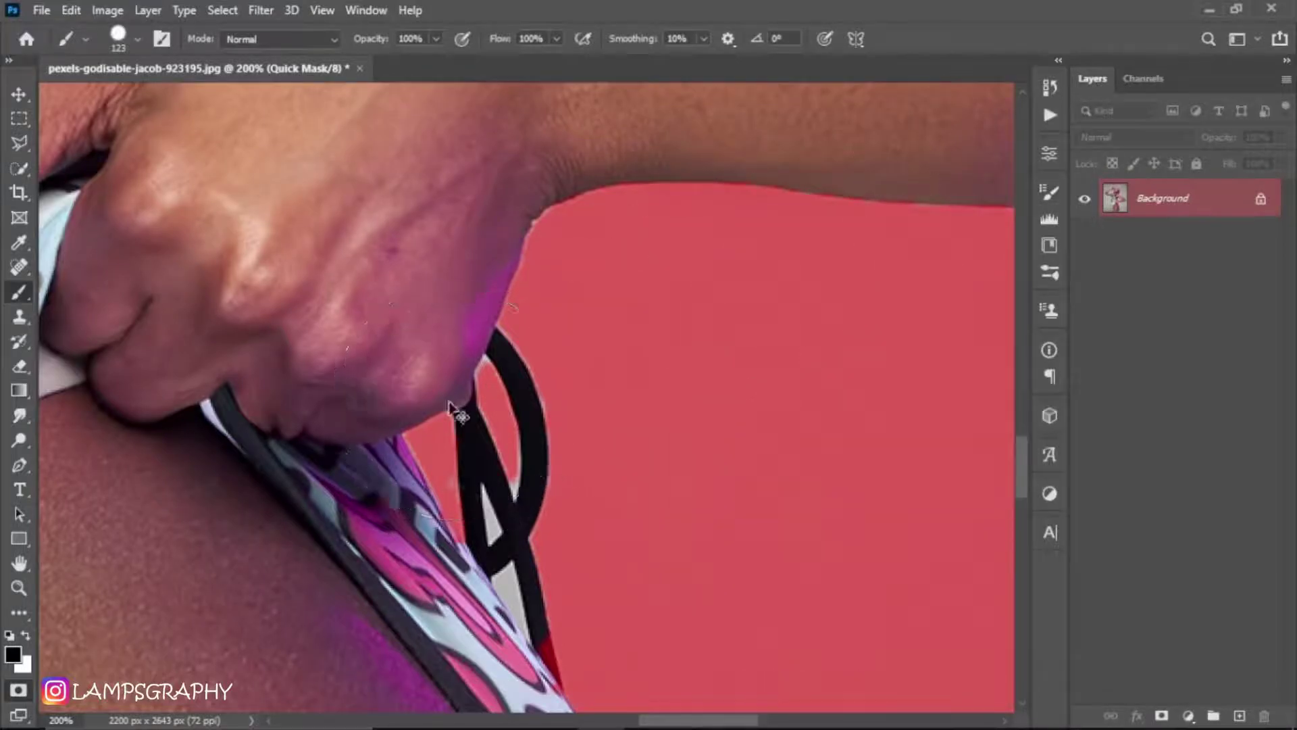
scroll(524, 342, "up", 1)
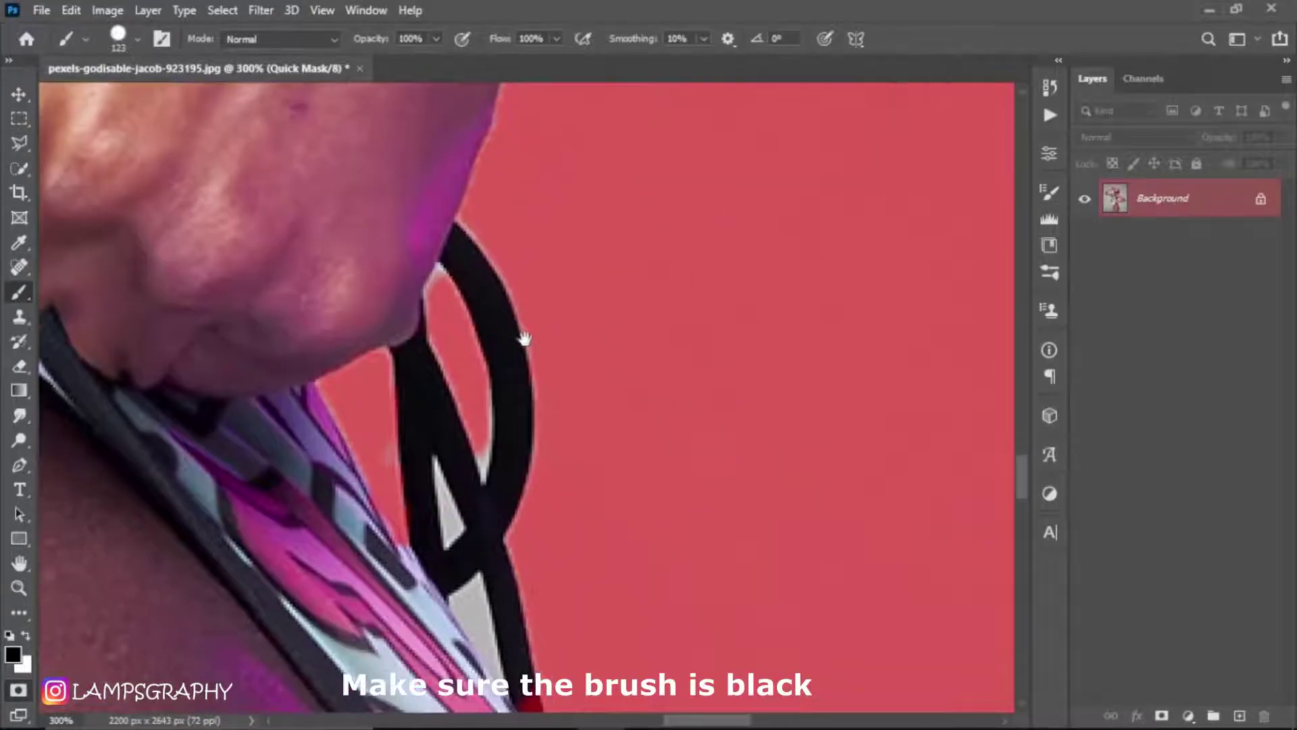
key("bracketleft")
key("bracketleft")
key("bracketleft")
key("bracketleft")
key("bracketleft")
key("bracketleft")
key("bracketleft")
key("bracketleft")
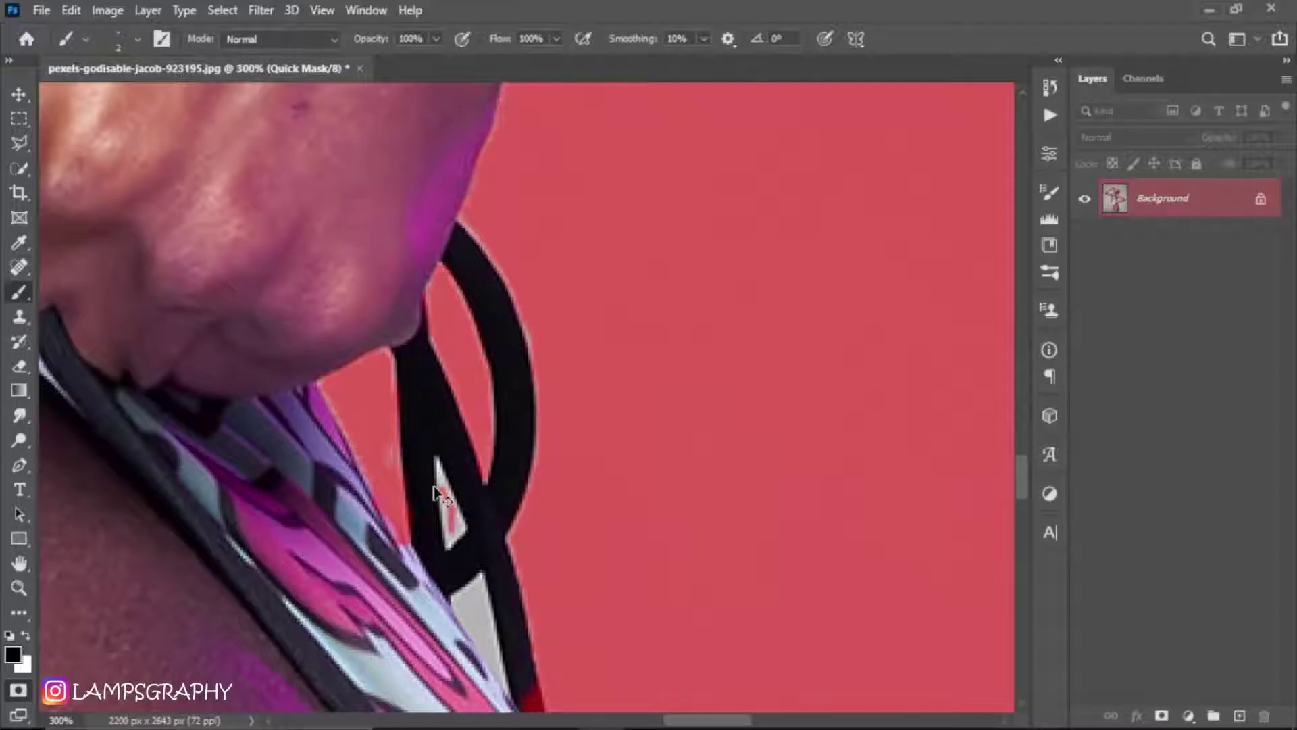
Step: At 500% zoom, paint white along the strap below the chin to clear the mask overlay
key("ctrl+plus")
key("ctrl+plus")
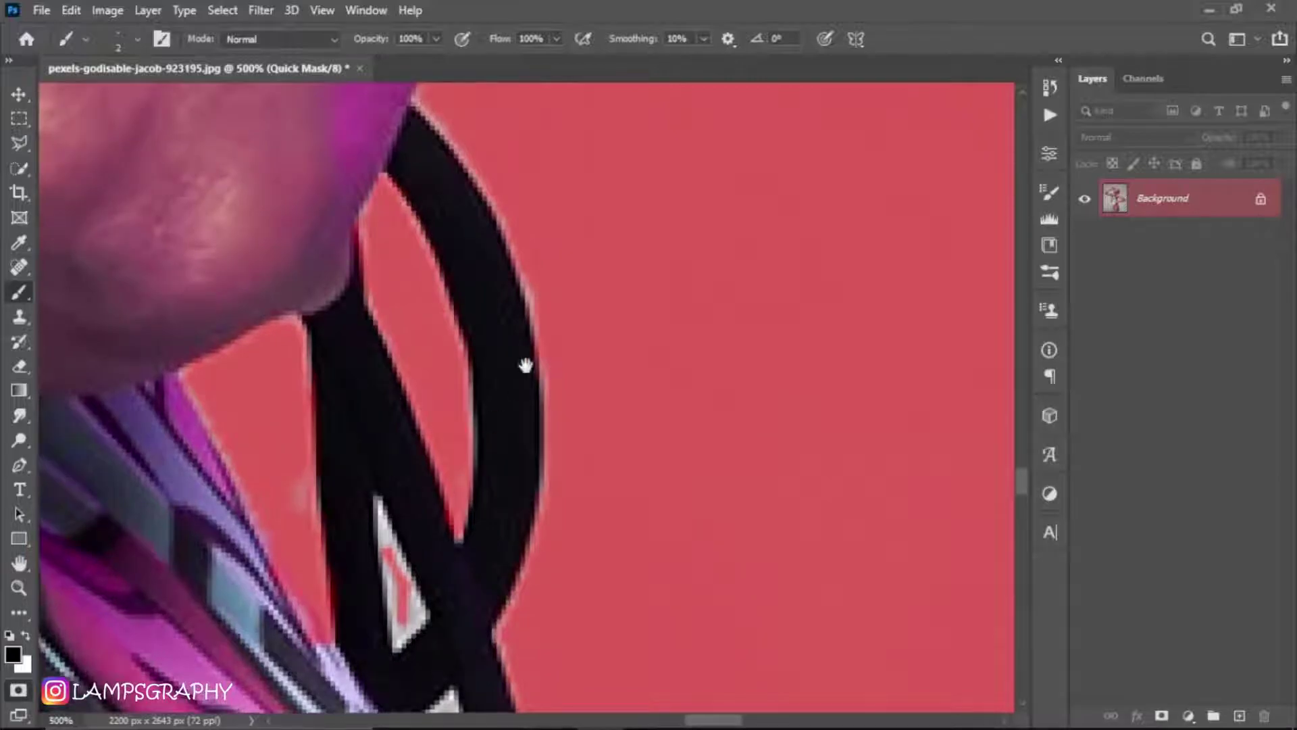
mouse_move(525, 365)
left_mouse_down()
mouse_move(549, 316)
mouse_move(483, 319)
mouse_move(513, 409)
mouse_move(497, 392)
left_mouse_up()
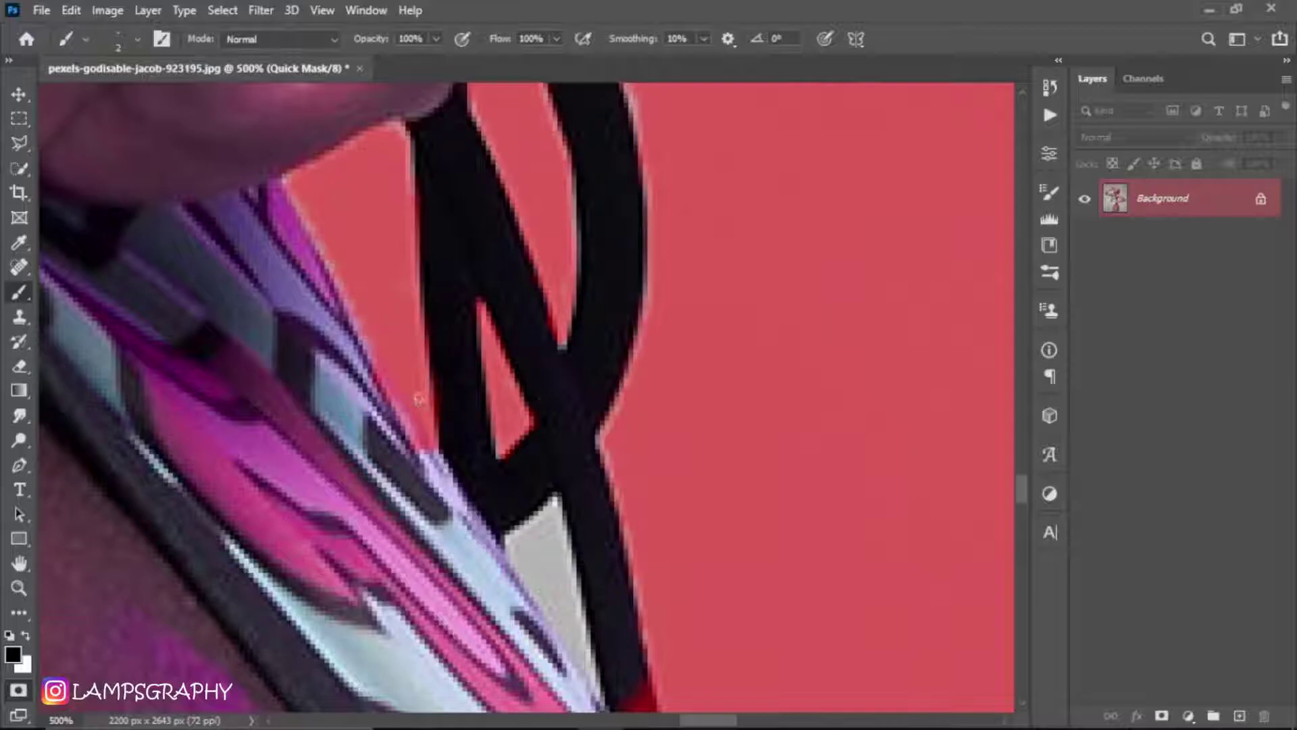
left_click(26, 639)
left_click_drag(420, 435, 439, 461)
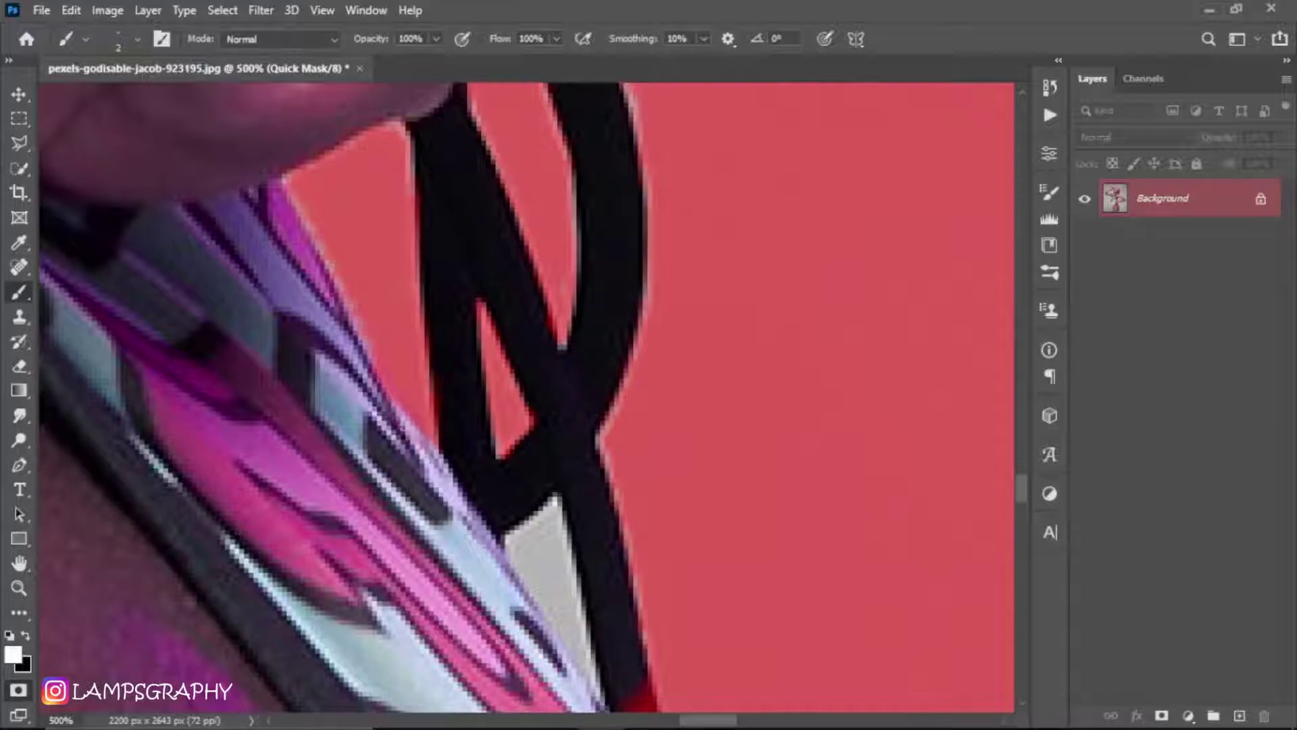
left_click_drag(386, 404, 383, 400)
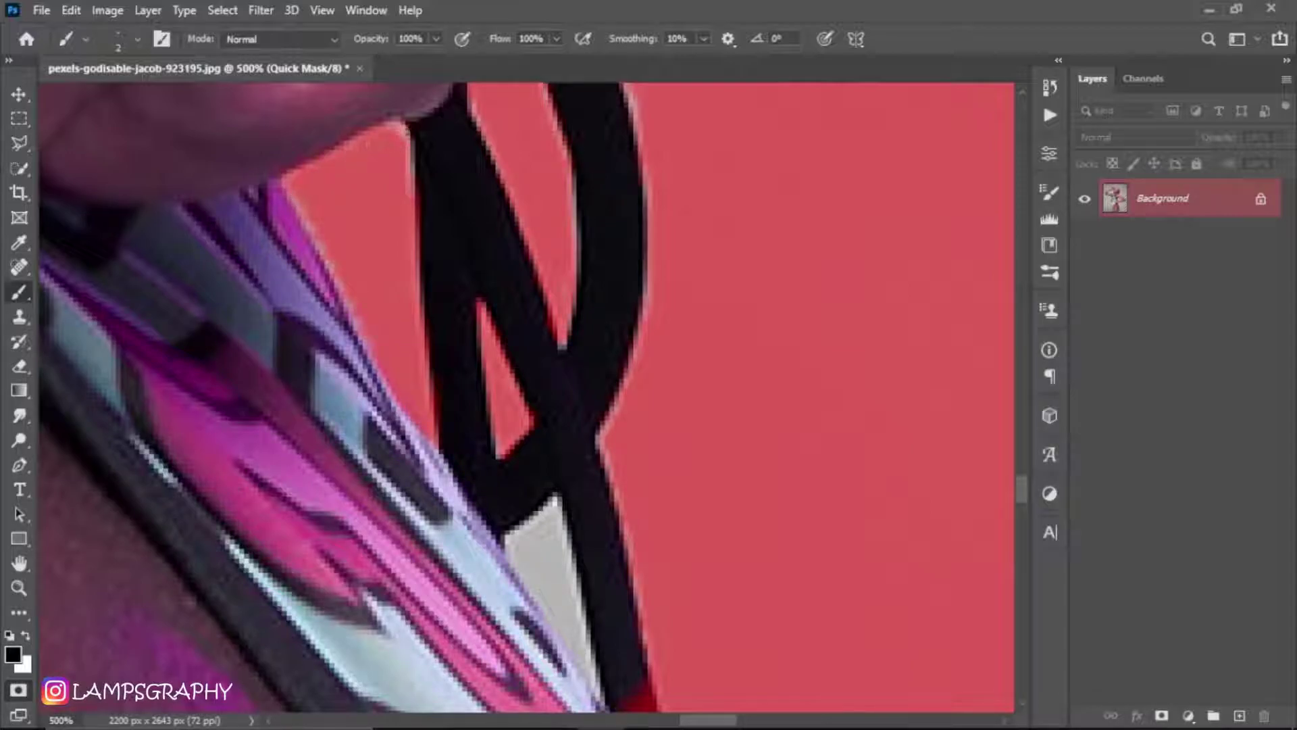
left_click_drag(388, 127, 405, 193)
left_click_drag(588, 301, 562, 319)
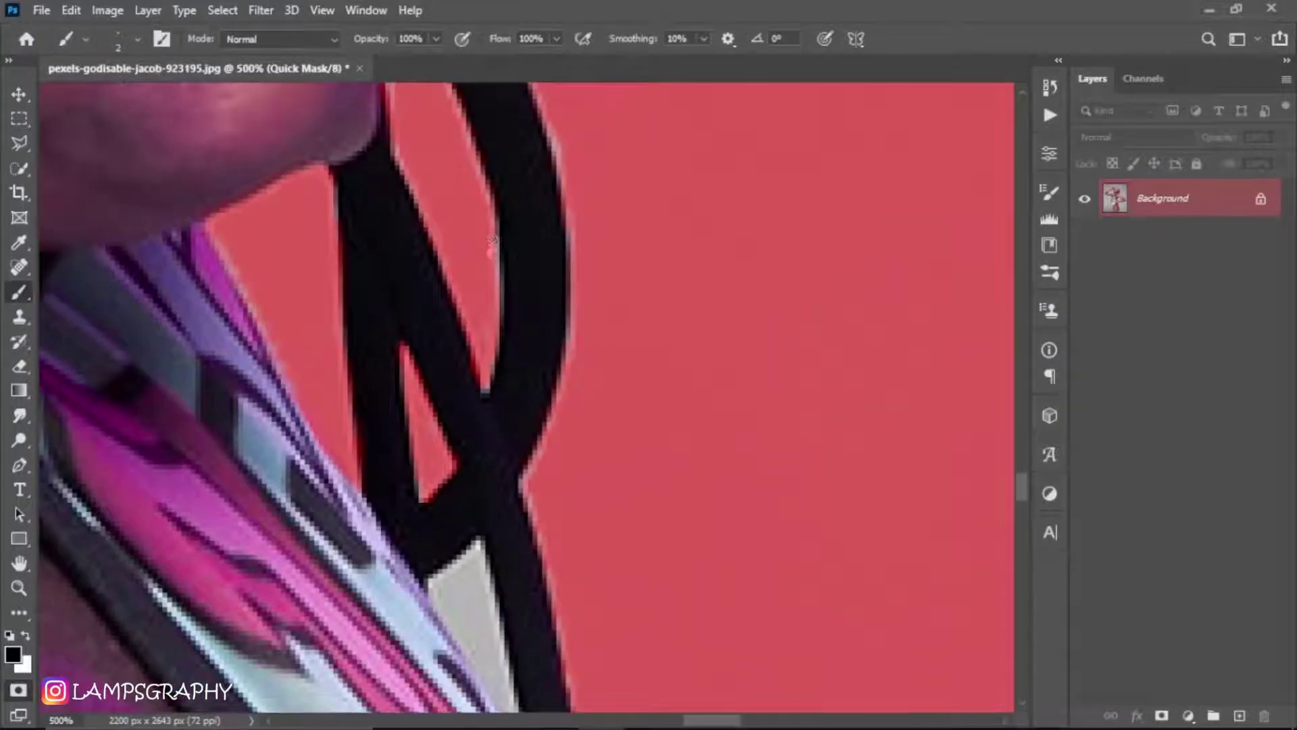
Step: Mask the grey triangle beside the strap, undoing an overshooting stroke
scroll(550, 269, "up", 3)
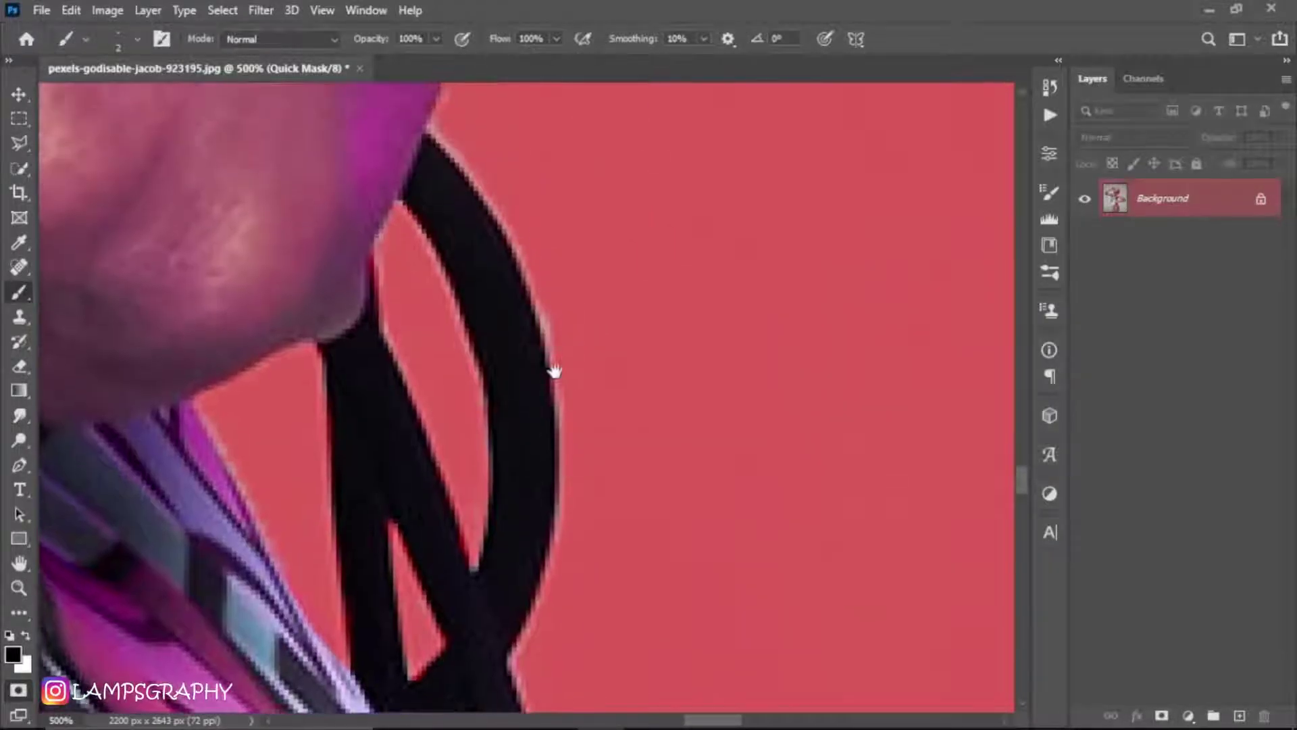
left_click_drag(554, 336, 559, 363)
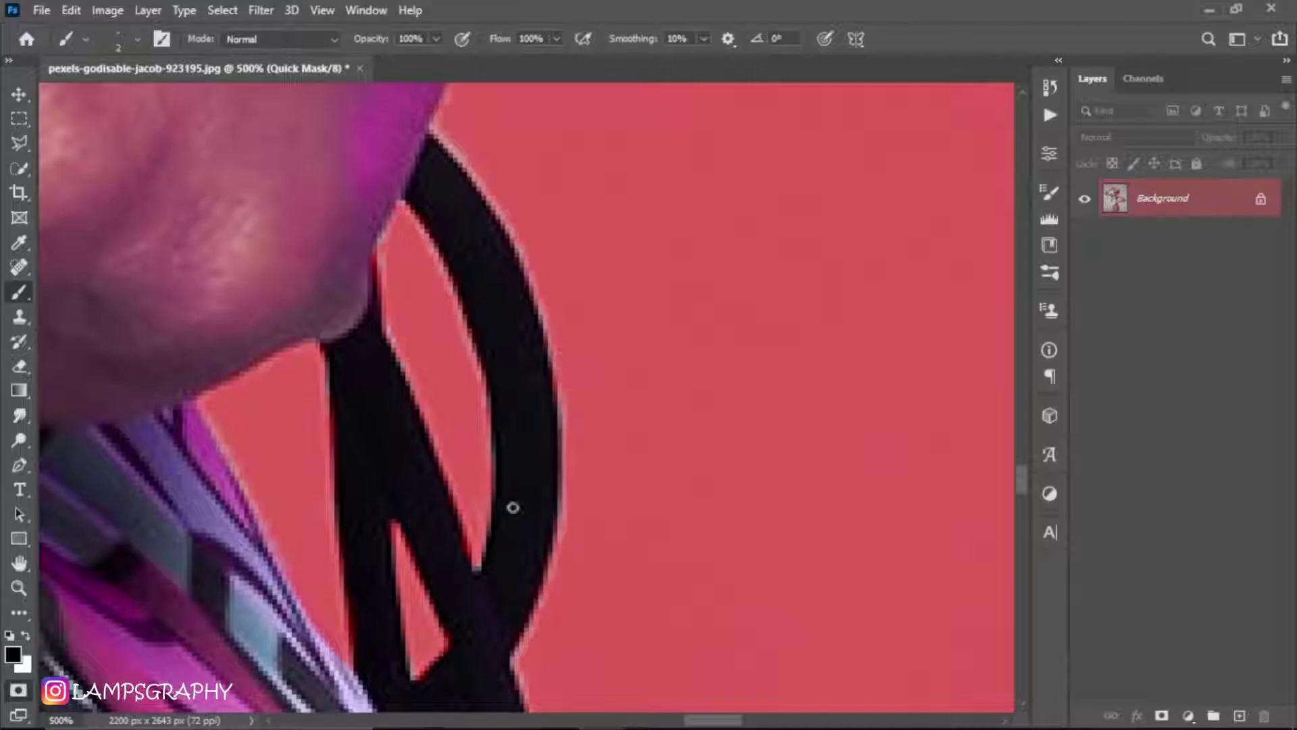
scroll(568, 232, "down", 5)
scroll(561, 420, "down", 1)
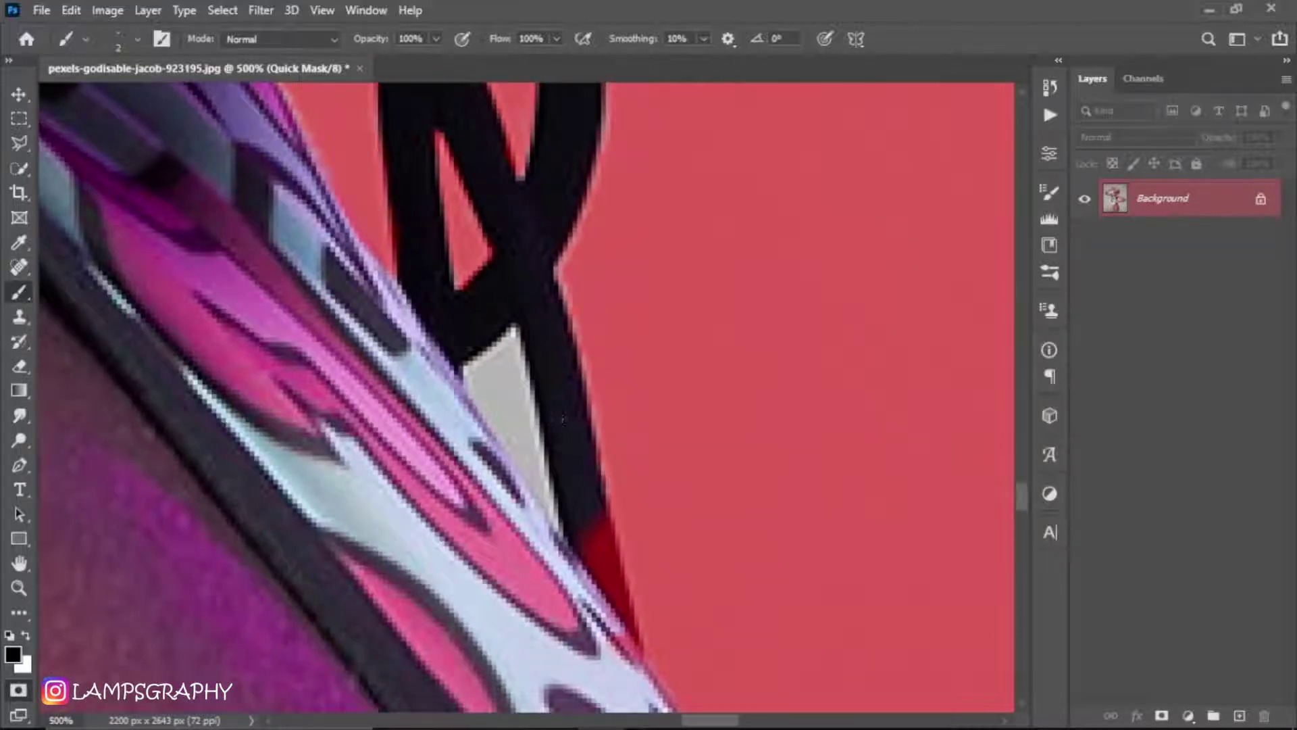
mouse_move(502, 370)
left_mouse_down()
mouse_move(524, 433)
mouse_move(513, 337)
left_mouse_up()
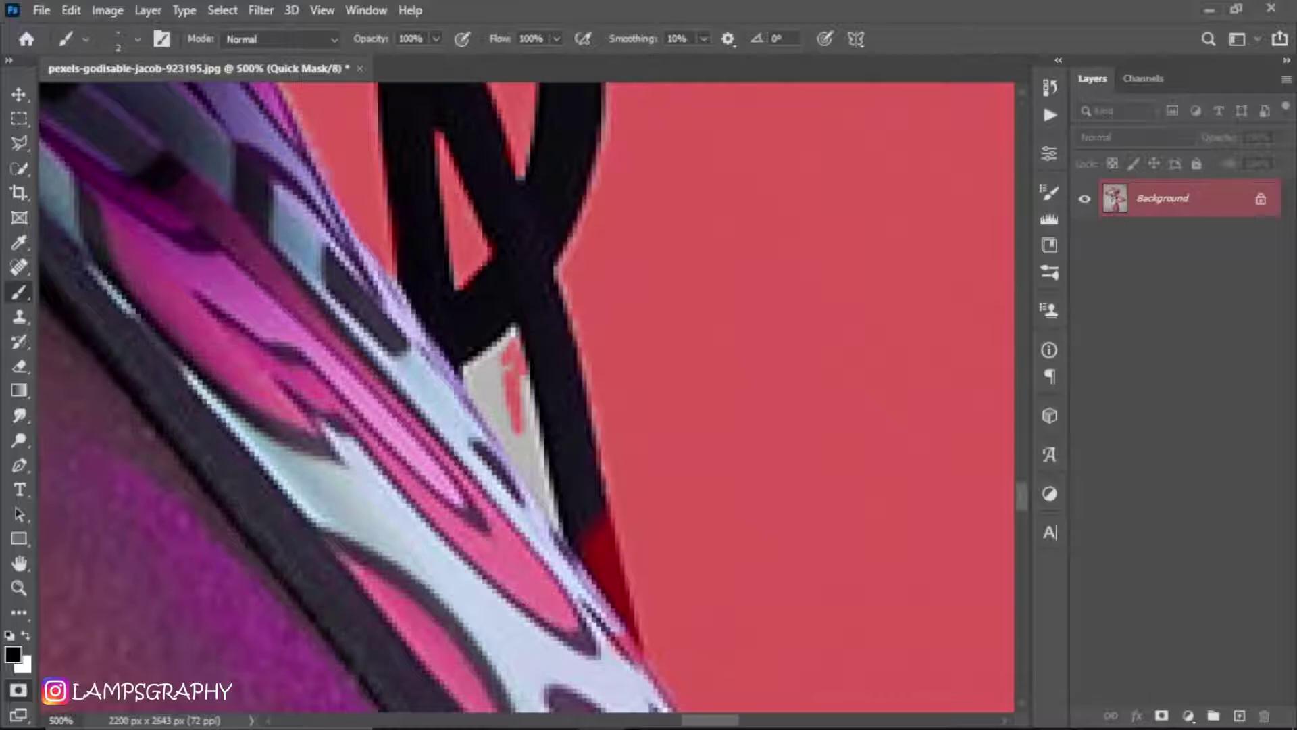
mouse_move(463, 374)
left_mouse_down()
mouse_move(518, 330)
mouse_move(561, 525)
left_mouse_up()
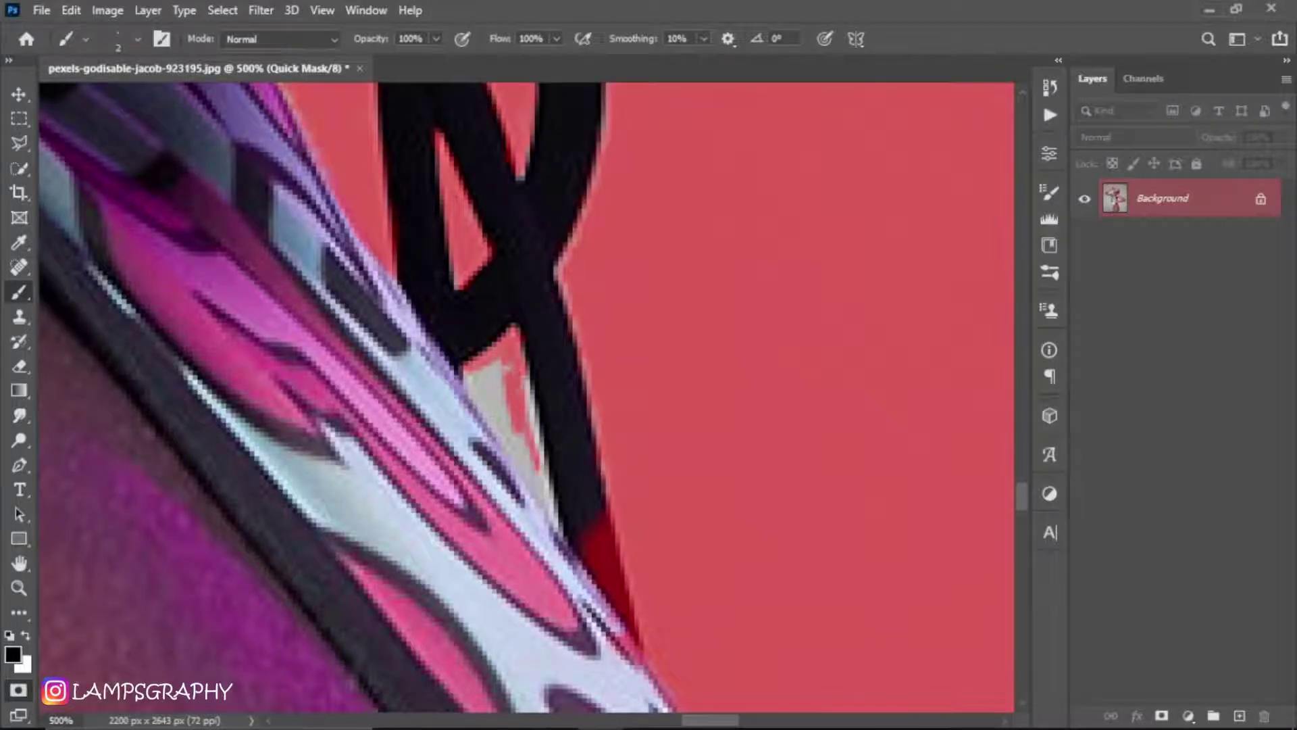
key("ctrl+z")
Step: Paint mask along the strap's left edge and erase a stray mask spot on the black strap
key("bracketright")
key("bracketright")
key("bracketright")
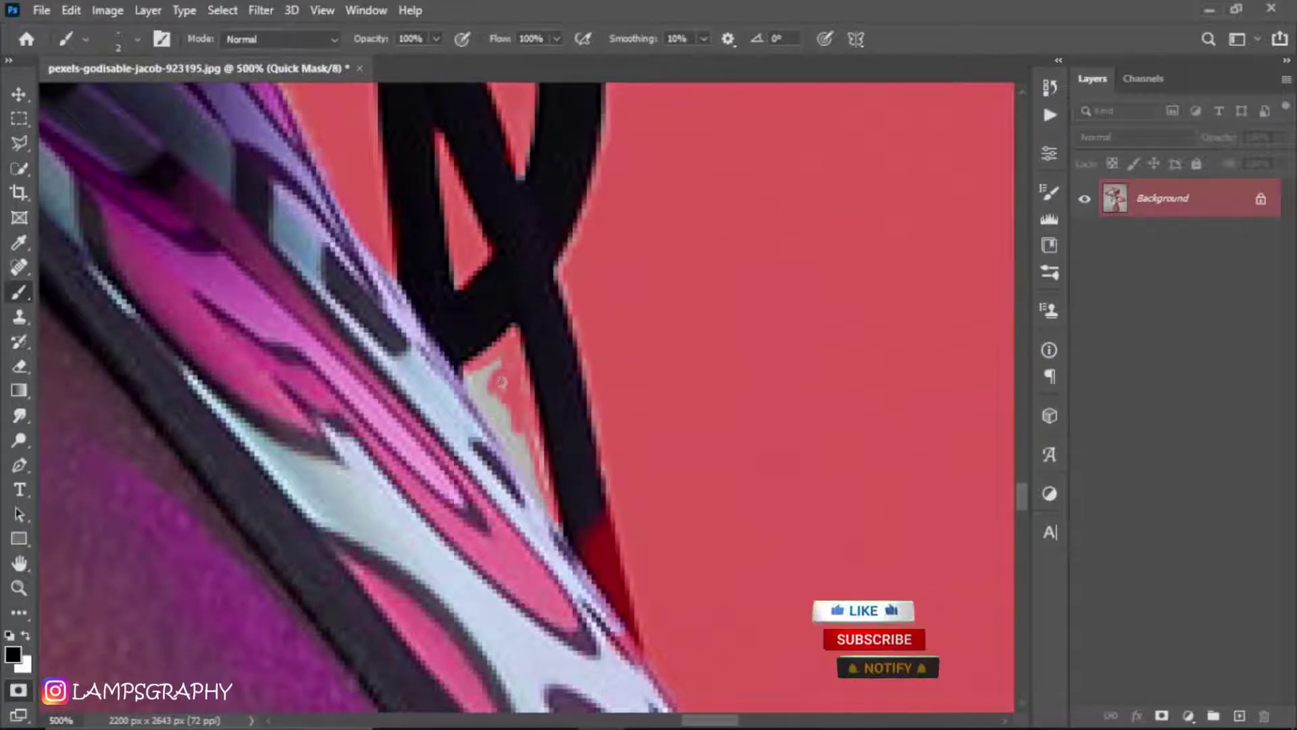
left_click_drag(502, 380, 515, 353)
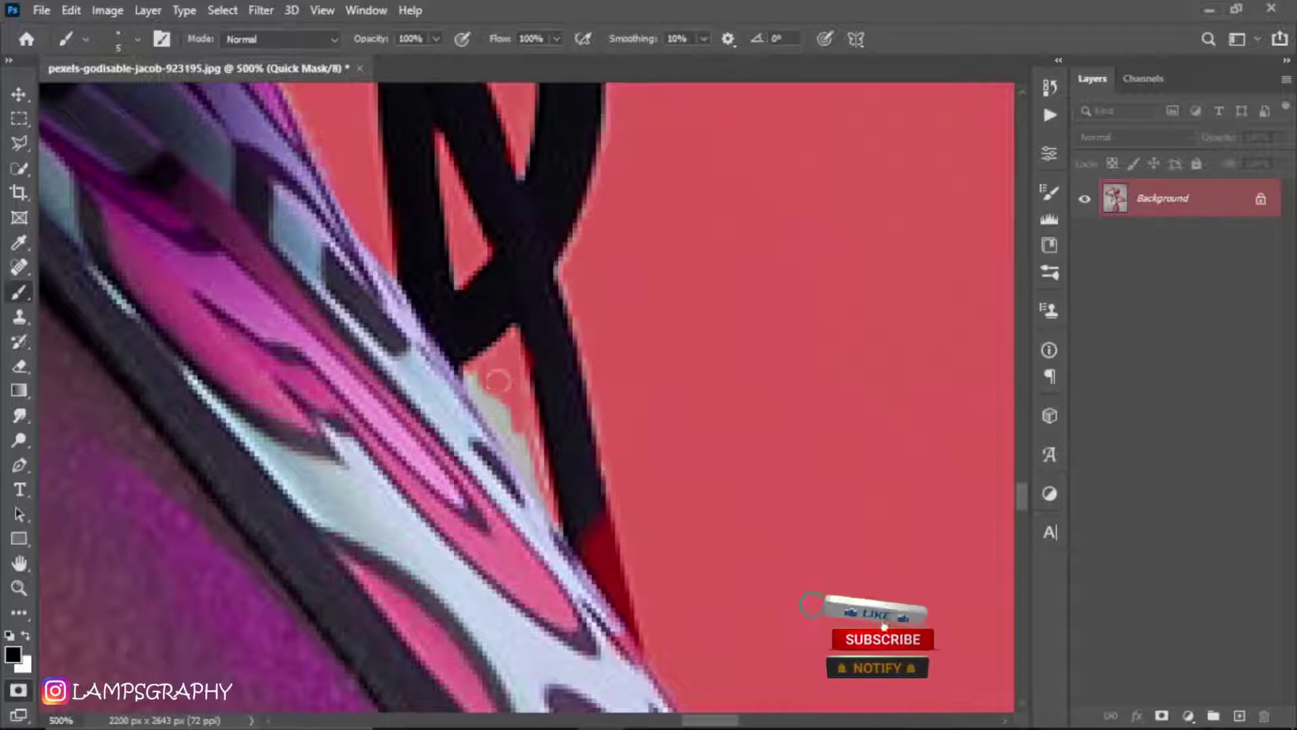
key("bracketleft")
key("bracketleft")
key("bracketleft")
left_click_drag(506, 402, 536, 441)
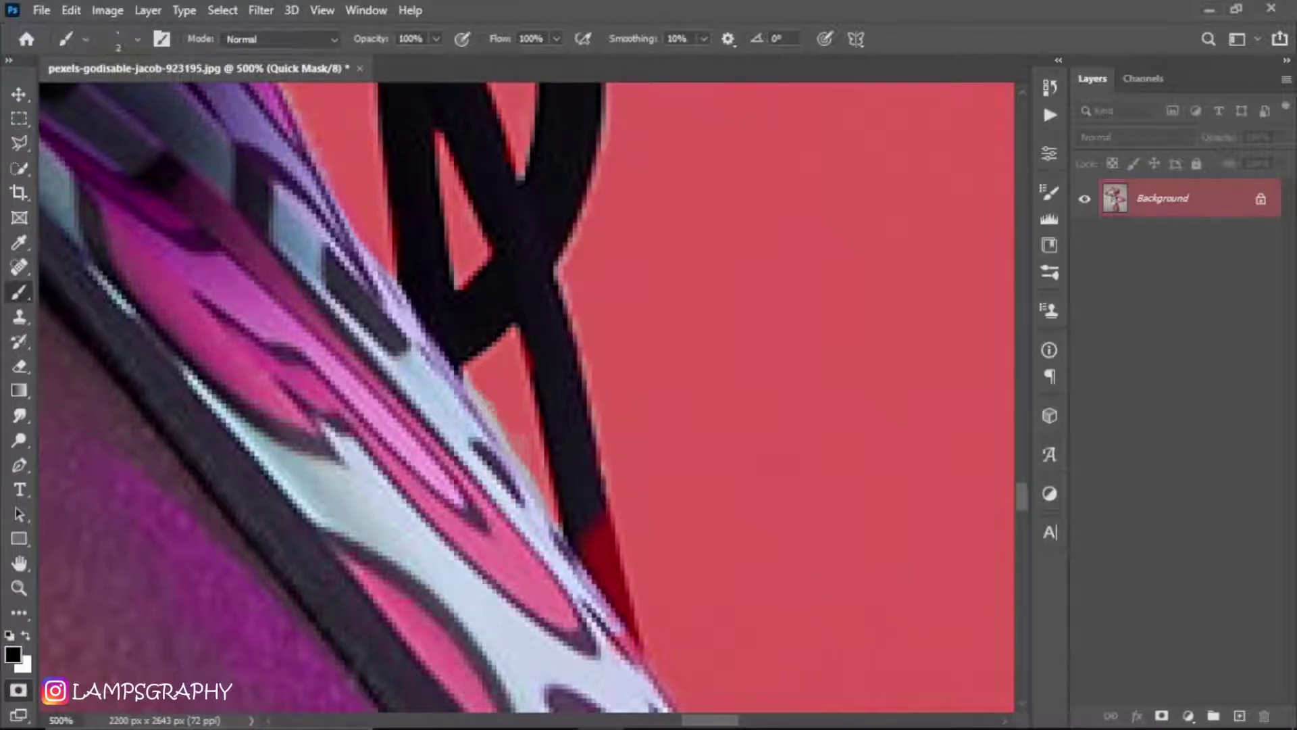
mouse_move(498, 422)
left_mouse_down()
mouse_move(468, 374)
mouse_move(523, 435)
left_mouse_up()
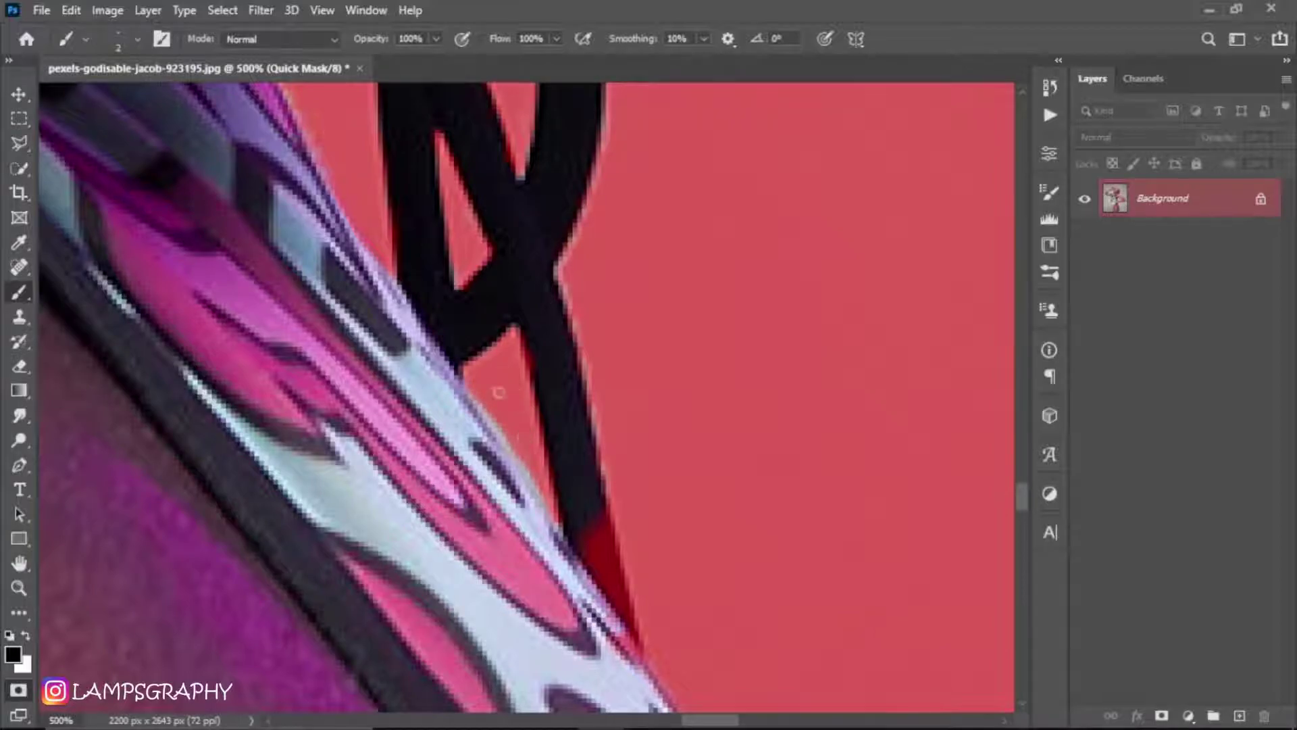
left_click_drag(499, 392, 556, 497)
left_click_drag(392, 601, 339, 472)
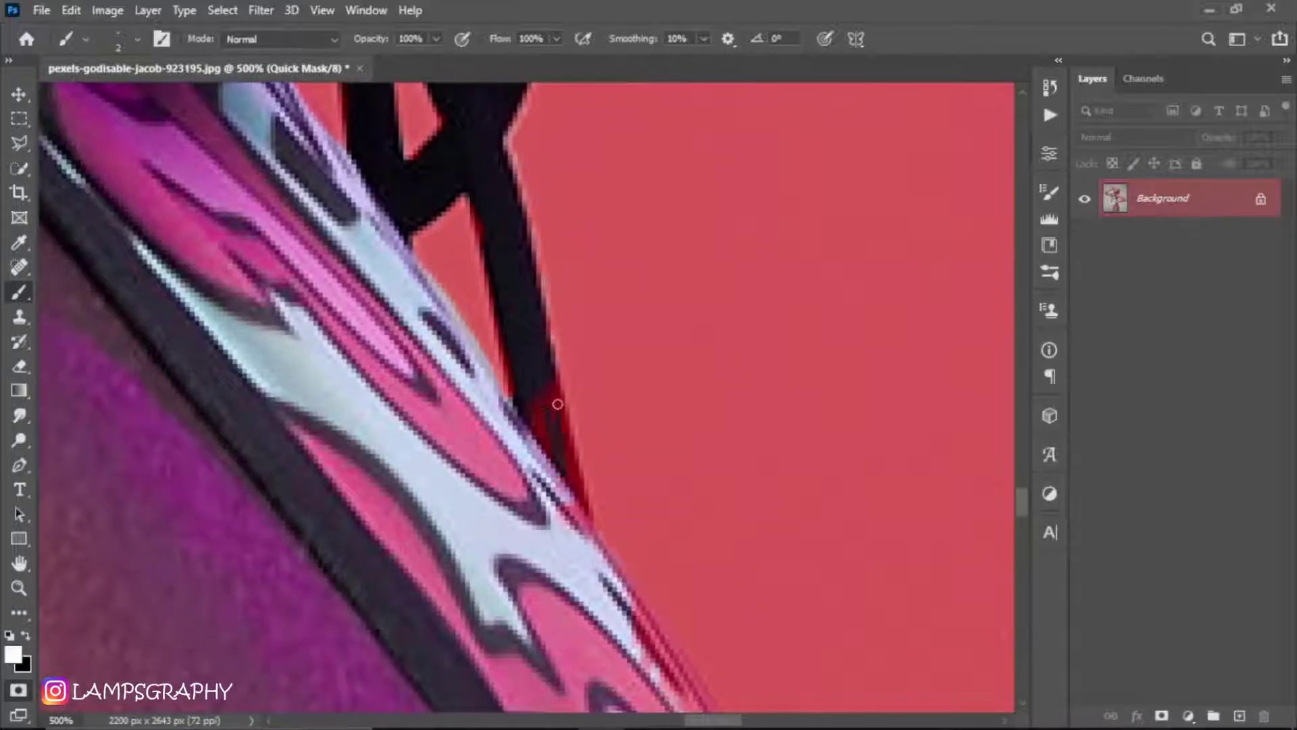
left_click_drag(552, 385, 582, 499)
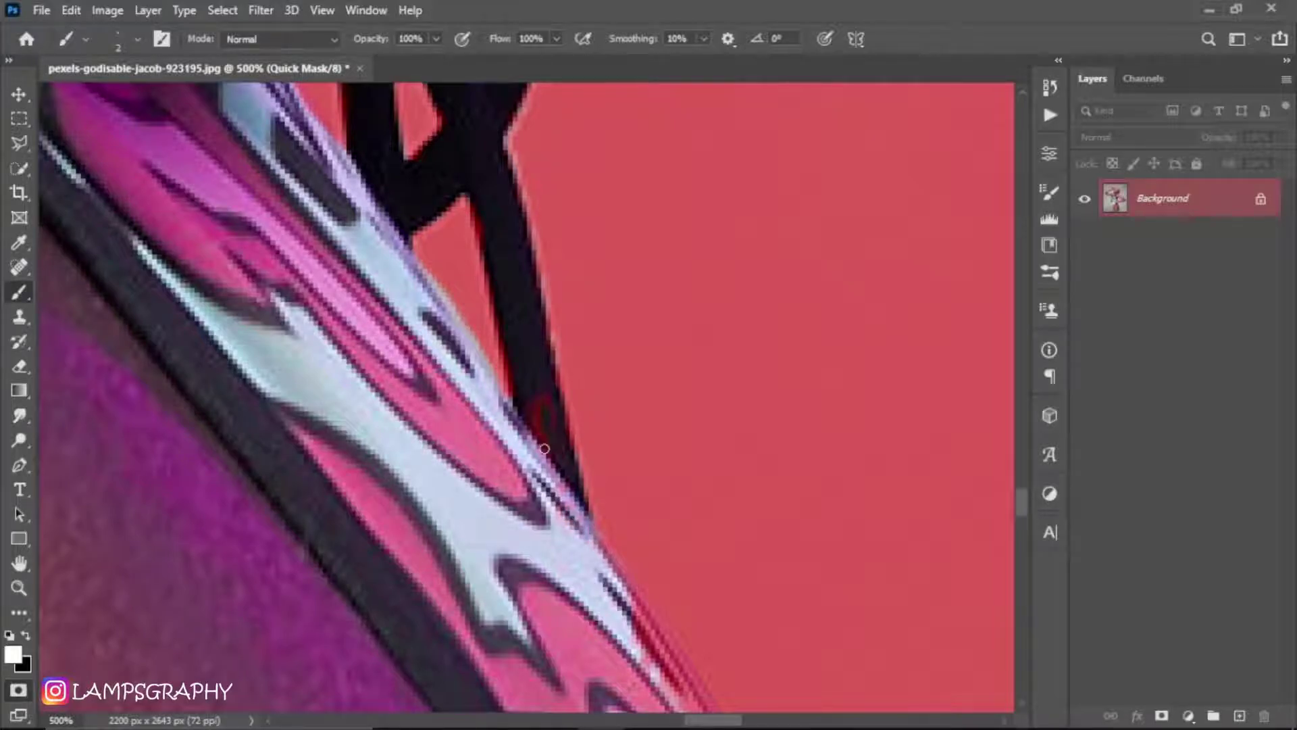
key("bracketright")
key("bracketright")
key("bracketright")
mouse_move(542, 426)
left_mouse_down()
mouse_move(527, 409)
mouse_move(579, 493)
left_mouse_up()
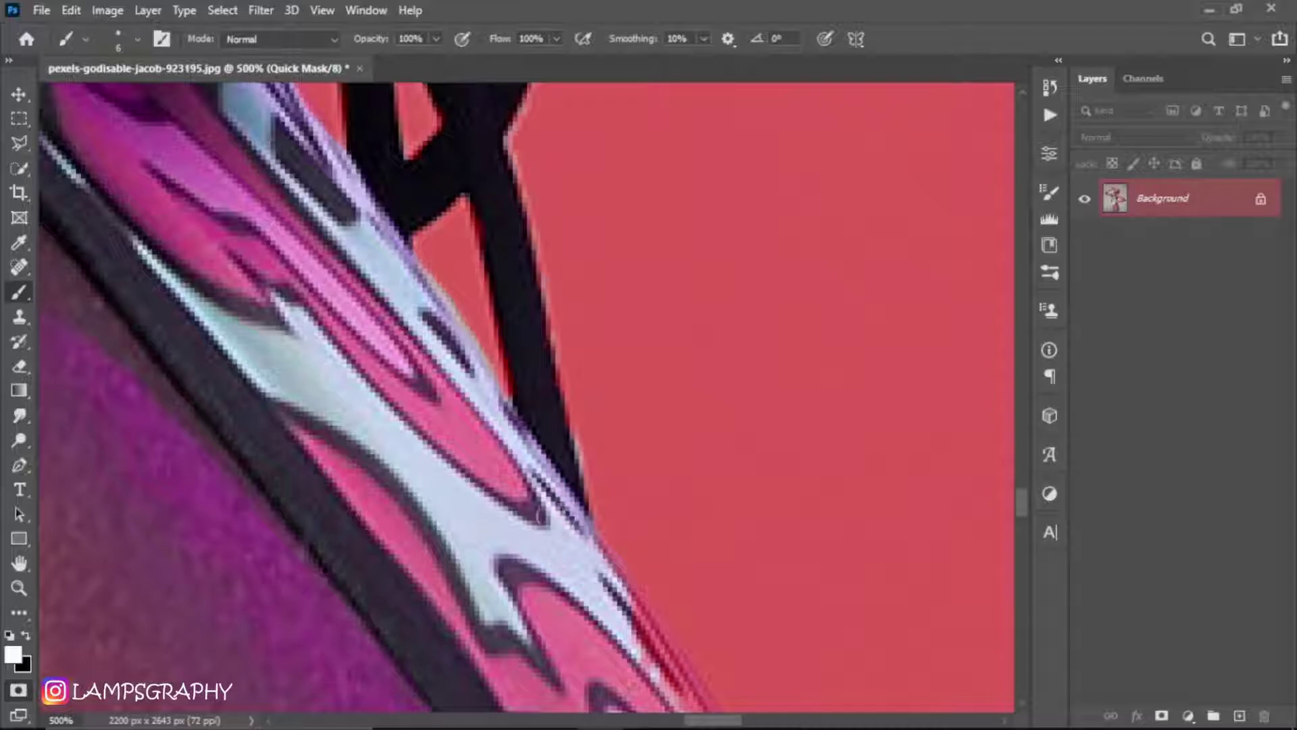
Step: Clear the red mask fringe off the strap's right edge further down
left_click(27, 635)
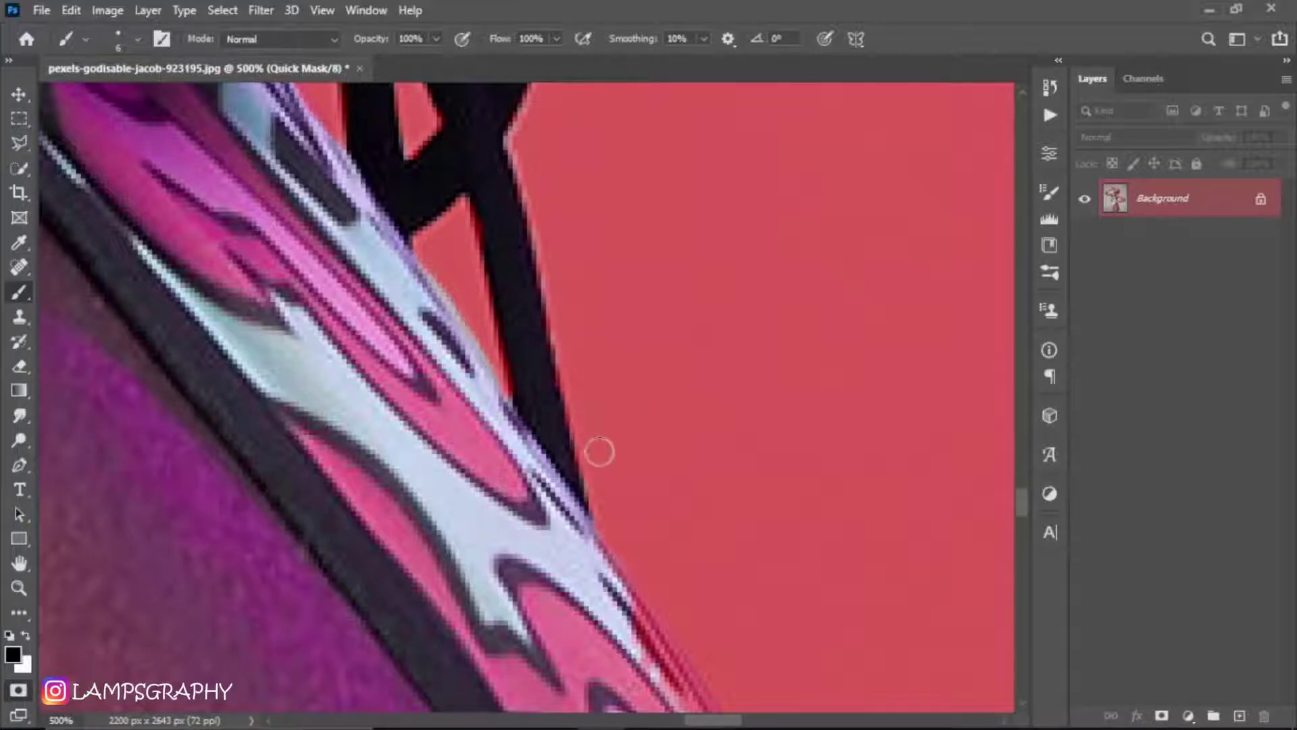
left_click_drag(652, 615, 493, 301)
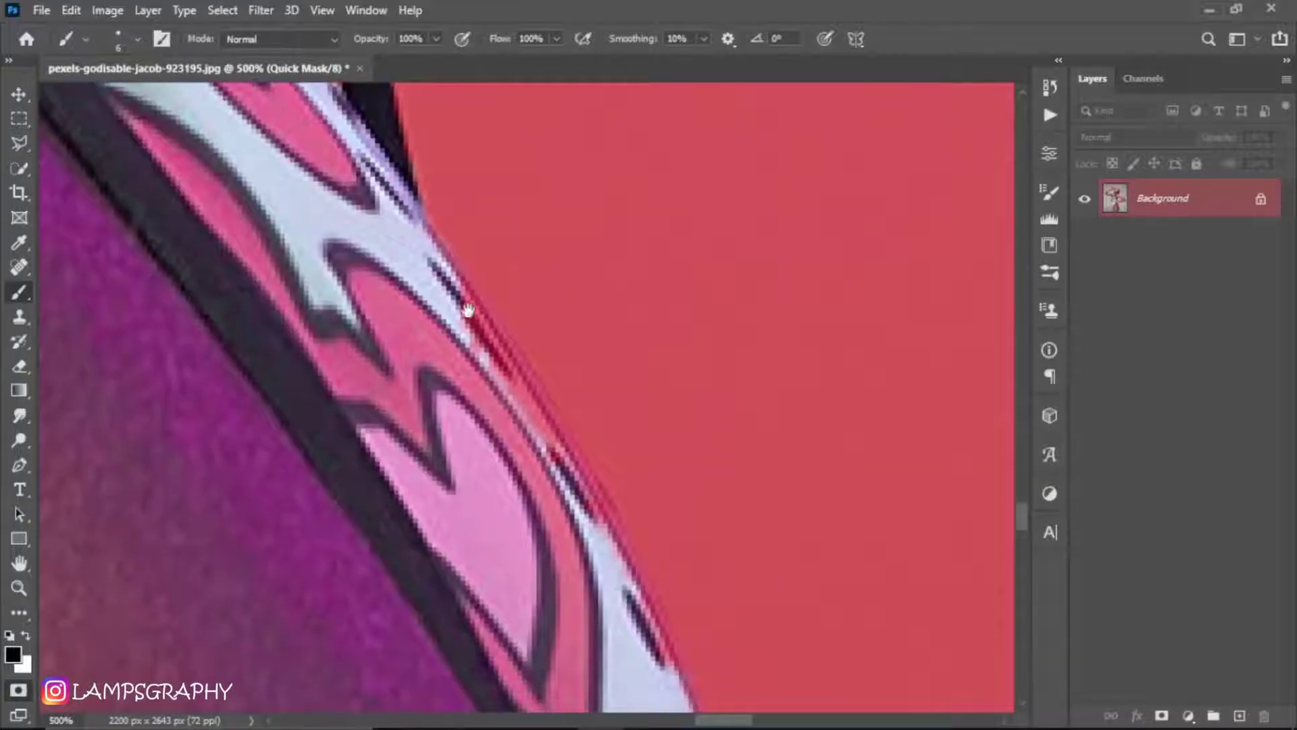
left_click(27, 636)
left_click_drag(342, 509, 326, 446)
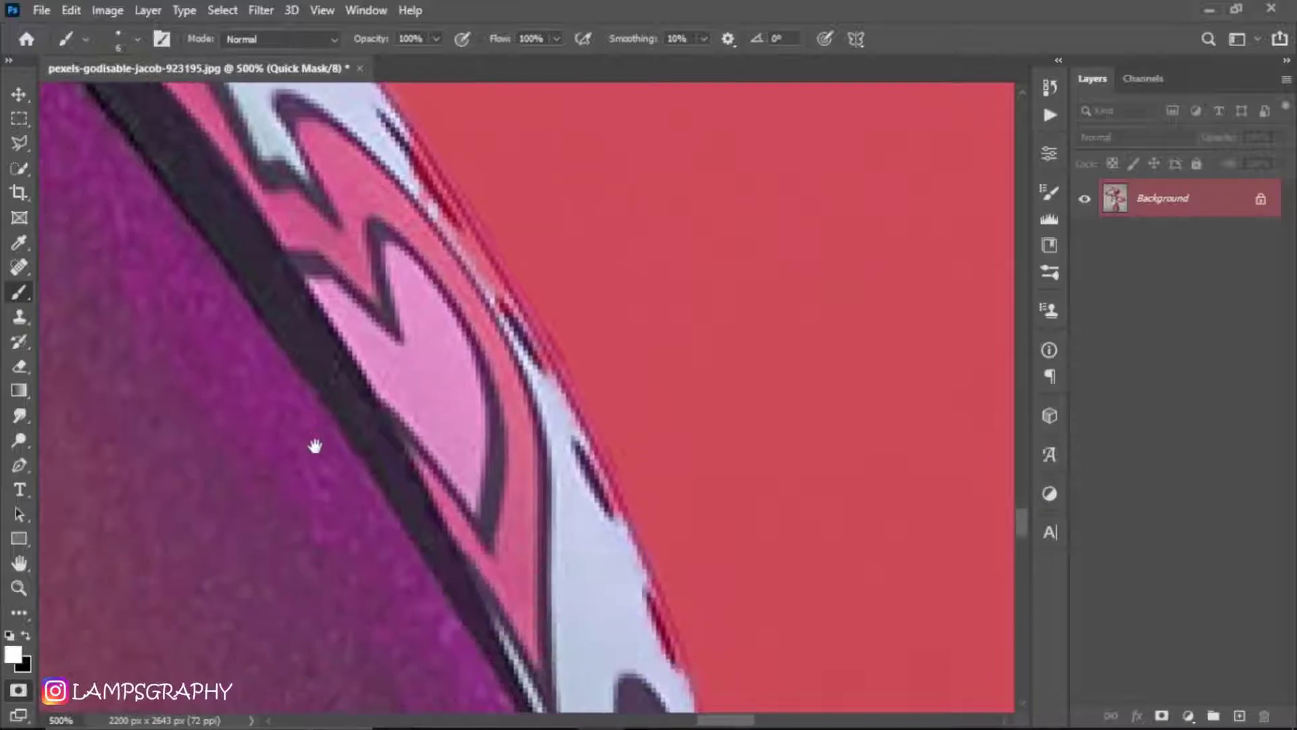
left_click_drag(435, 214, 540, 365)
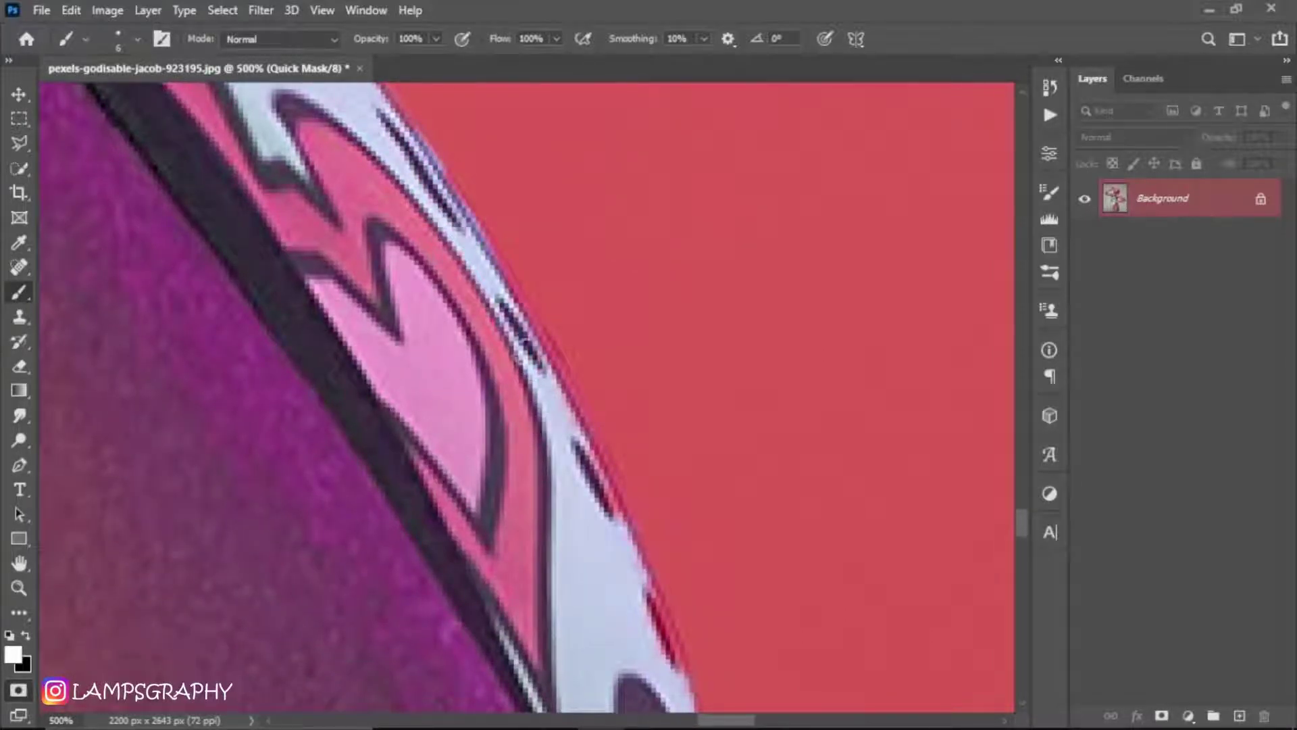
mouse_move(580, 438)
left_mouse_down()
mouse_move(589, 497)
mouse_move(496, 256)
left_mouse_up()
left_click_drag(620, 447, 478, 205)
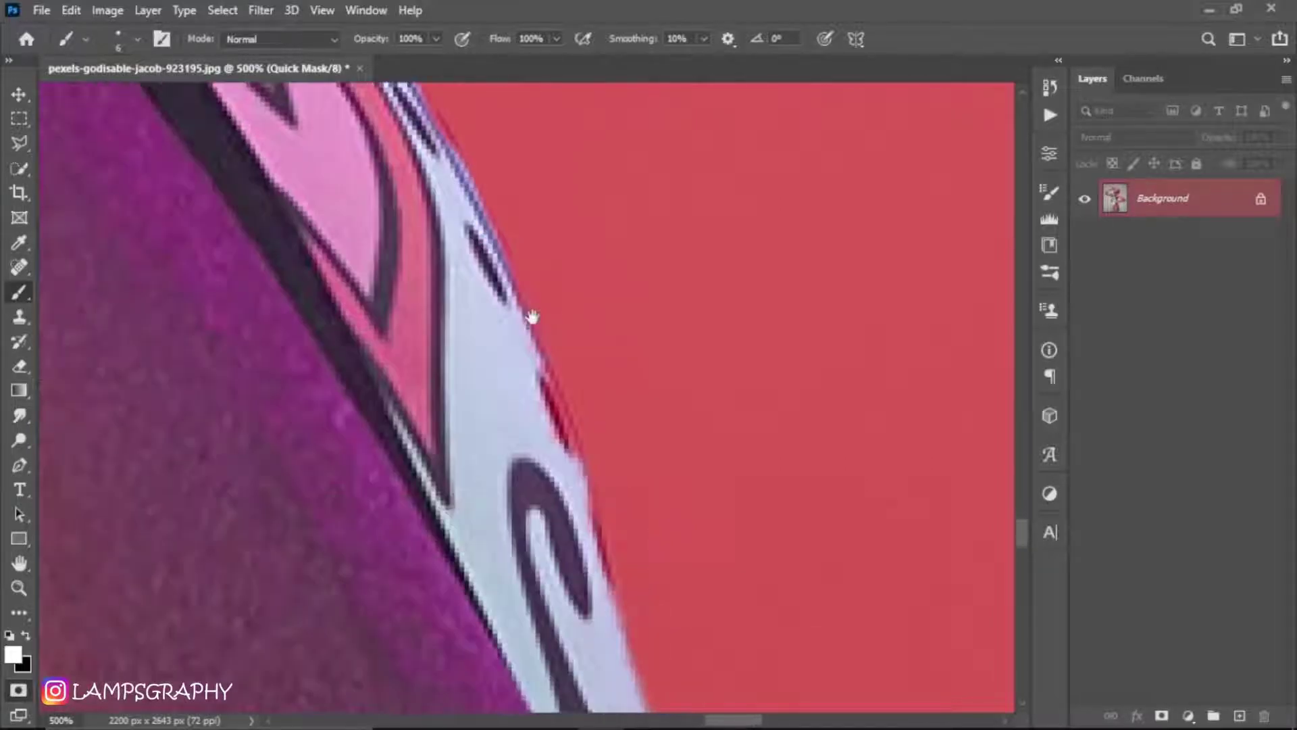
mouse_move(500, 301)
left_mouse_down()
mouse_move(525, 377)
mouse_move(533, 529)
mouse_move(555, 486)
left_mouse_up()
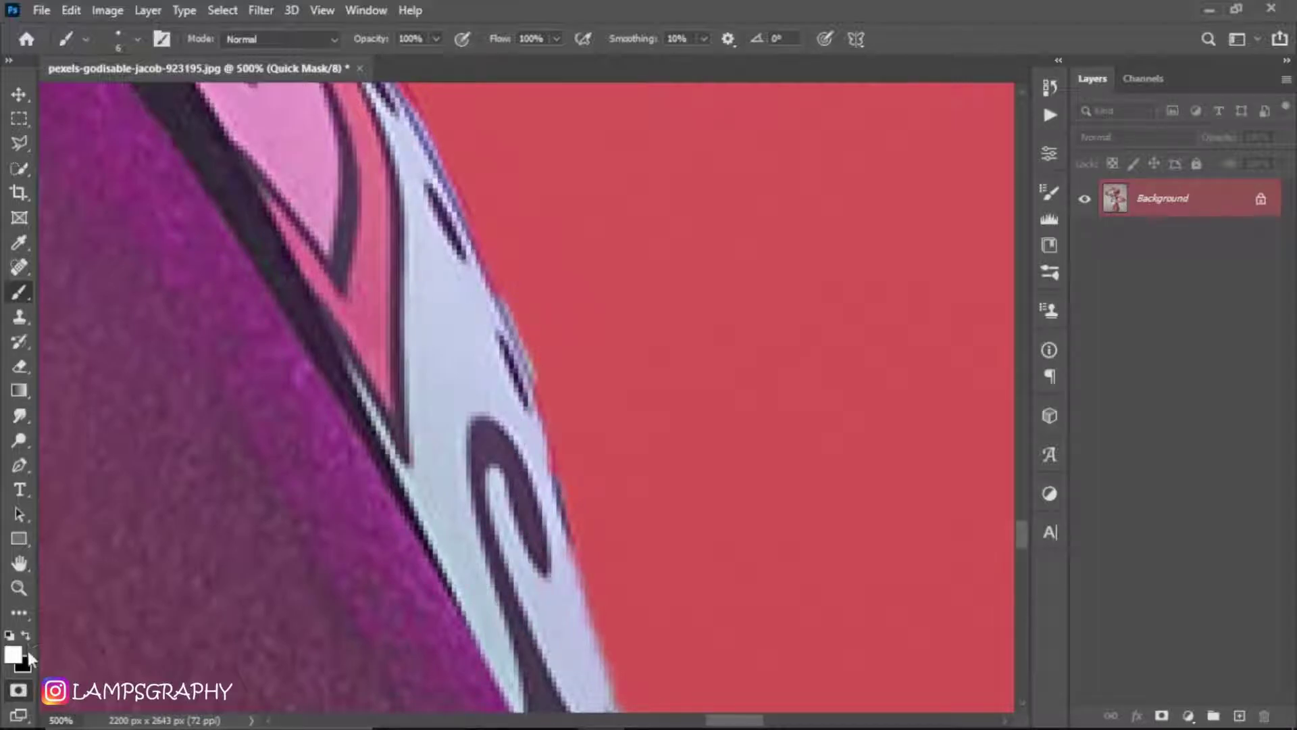
Step: Mask the sliver of background beside the strap, following it further down
key("x")
left_click_drag(501, 289, 564, 388)
mouse_move(452, 622)
left_mouse_down()
mouse_move(515, 420)
mouse_move(513, 376)
mouse_move(540, 351)
mouse_move(587, 414)
mouse_move(605, 512)
mouse_move(558, 281)
left_mouse_up()
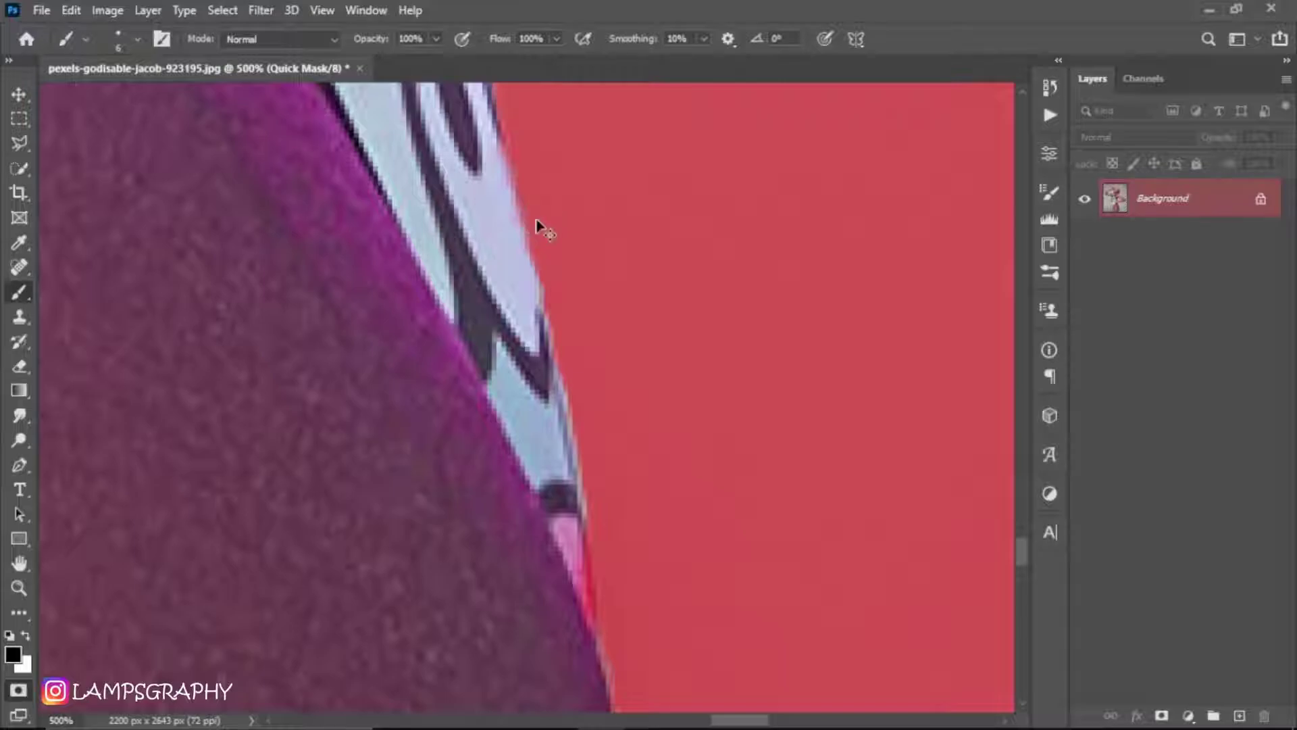
Step: Review the whole figure zoomed out and exit Quick Mask, leaving a marching-ants selection
key("ctrl+minus")
key("ctrl+minus")
key("ctrl+minus")
key("ctrl+minus")
key("ctrl+minus")
key("ctrl+minus")
key("ctrl+minus")
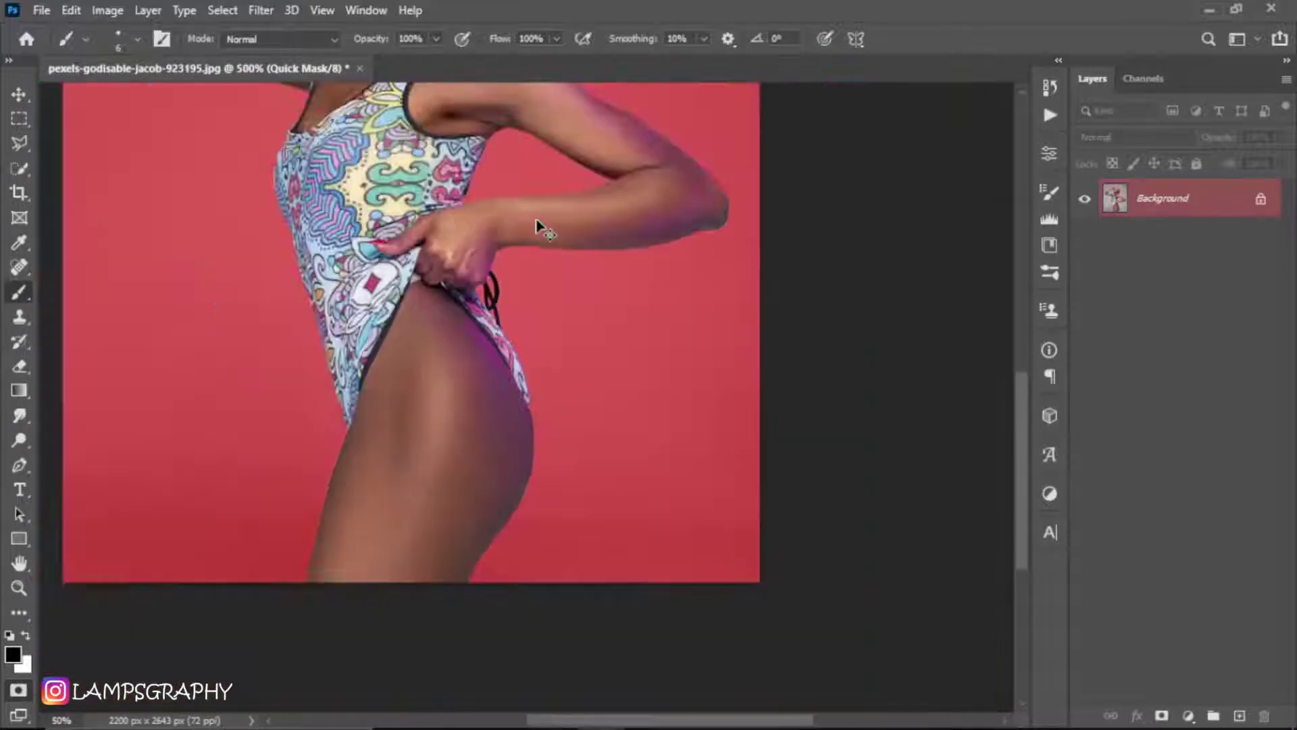
key("ctrl+minus")
key("ctrl+minus")
key("ctrl+minus")
key("ctrl+minus")
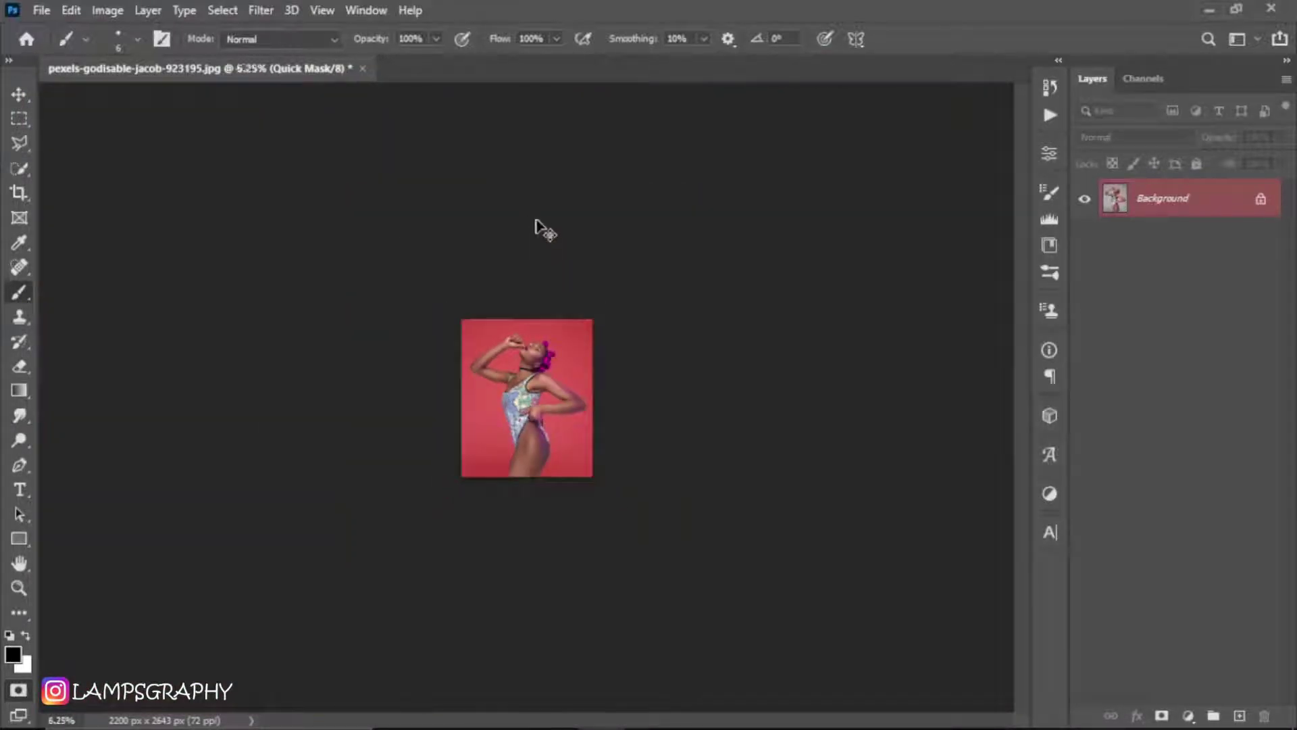
key("ctrl+plus")
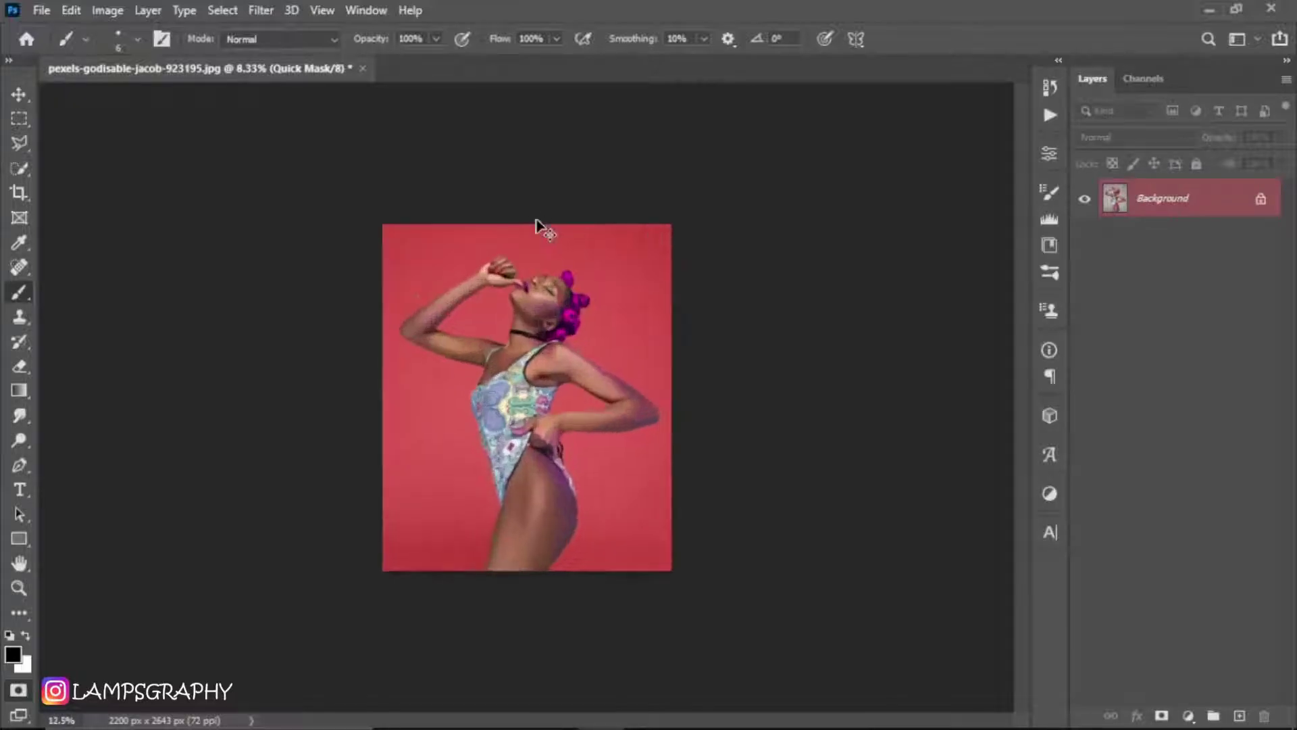
key("ctrl+plus")
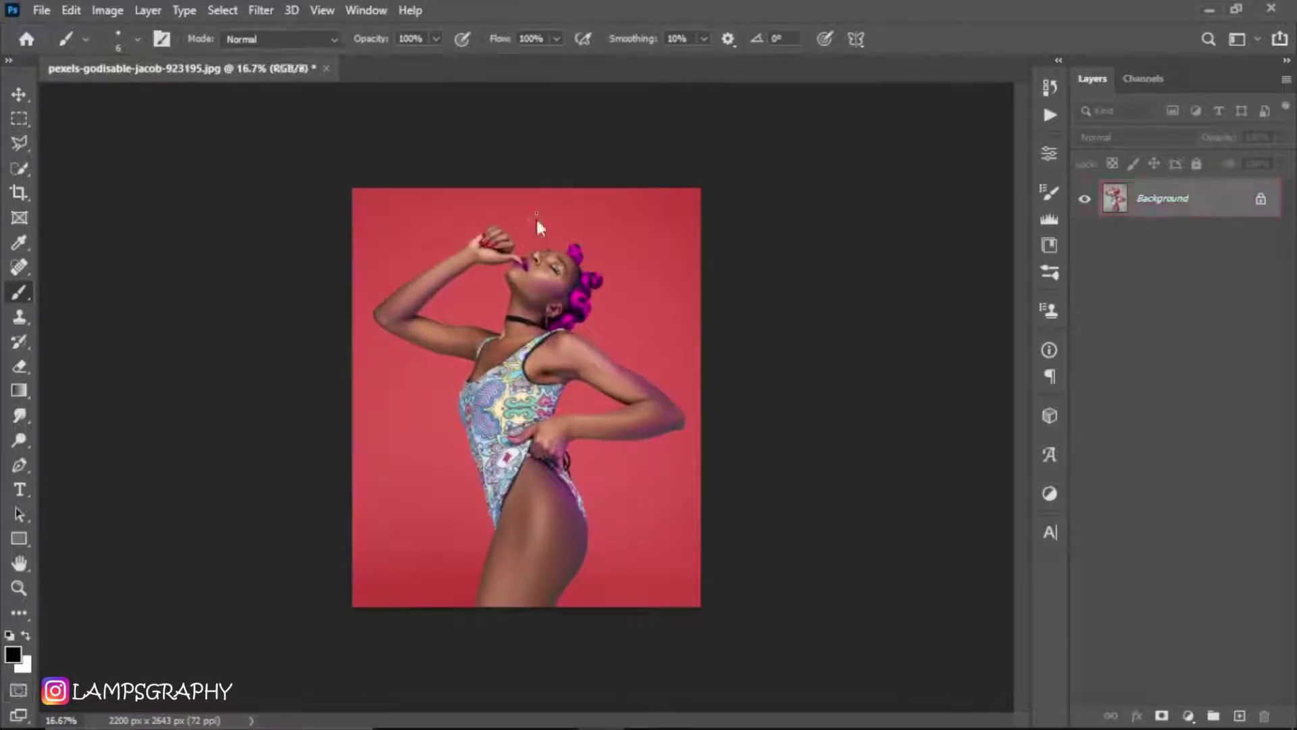
key("q")
key("ctrl+plus")
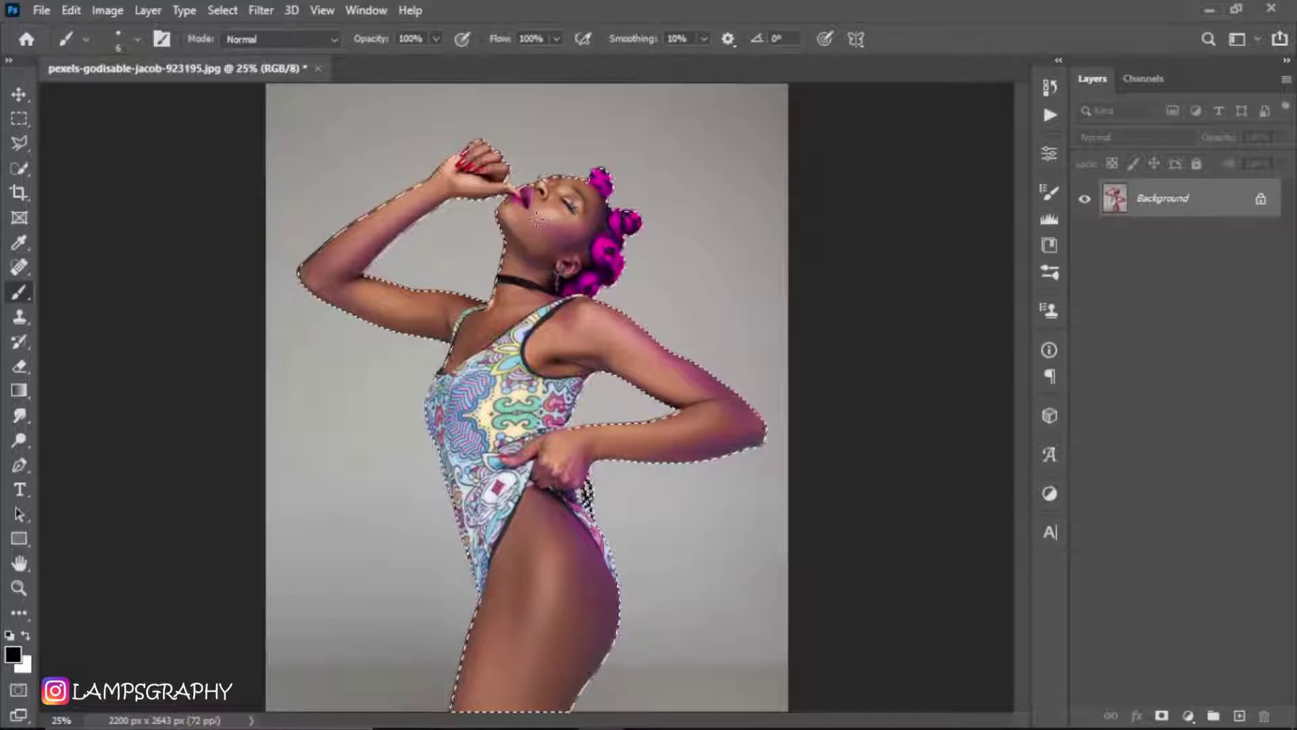
Step: In Select and Mask, set Smooth 1, Feather 0.7 px and Contrast 4%, then apply
left_click(222, 10)
left_click(274, 277)
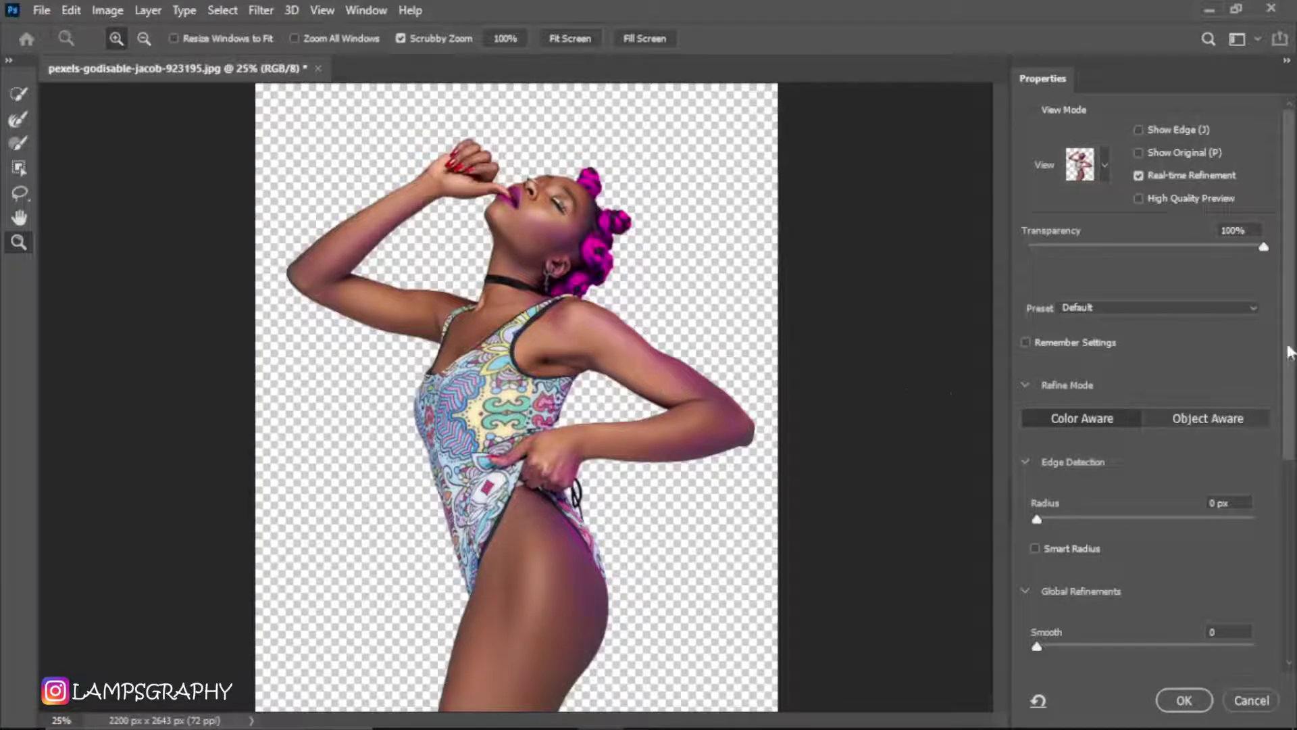
mouse_move(1290, 353)
left_mouse_down()
mouse_move(1290, 476)
mouse_move(1265, 485)
left_mouse_up()
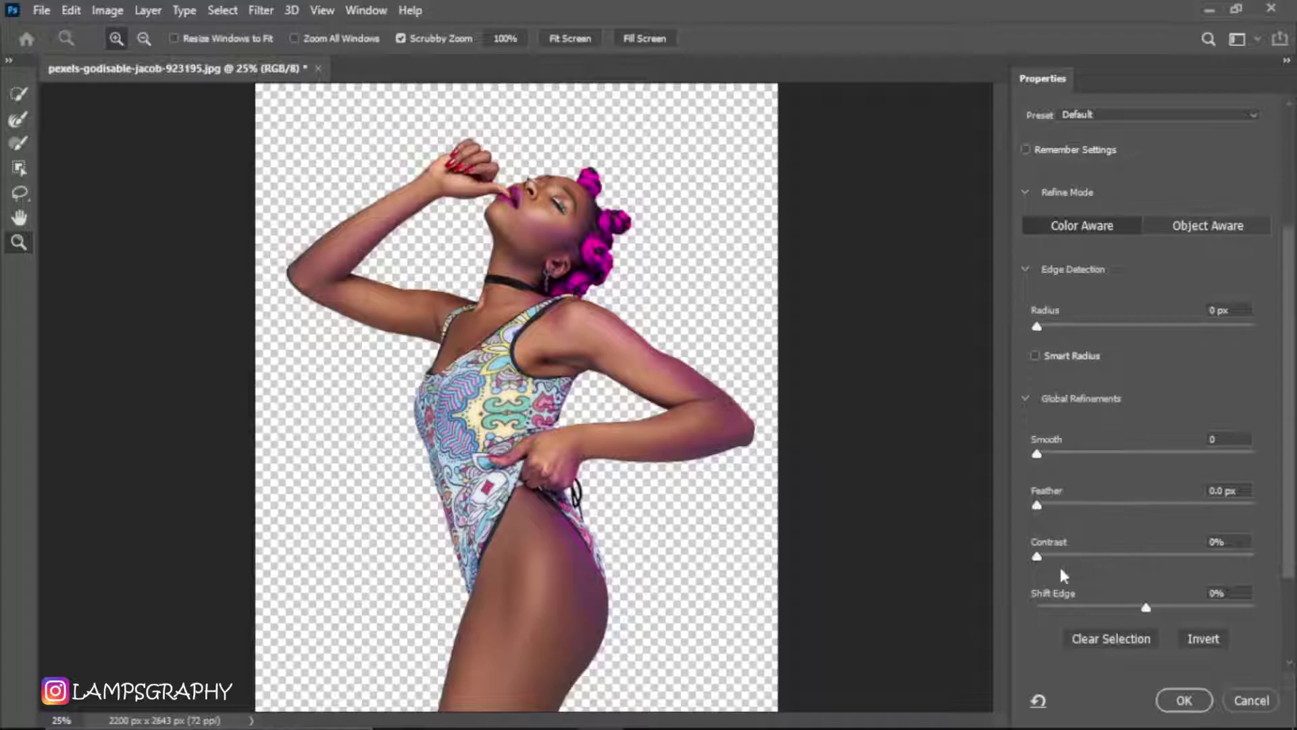
left_click_drag(1038, 504, 1045, 509)
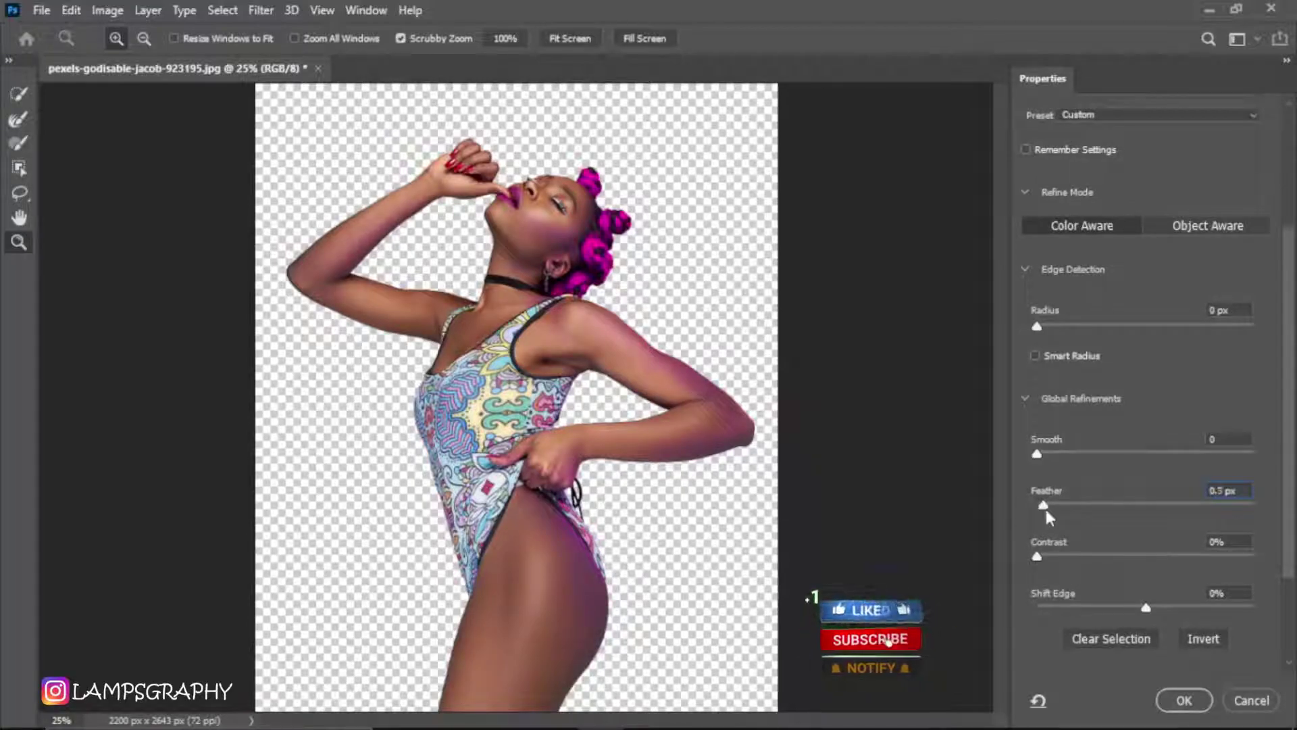
left_click_drag(1036, 453, 1039, 459)
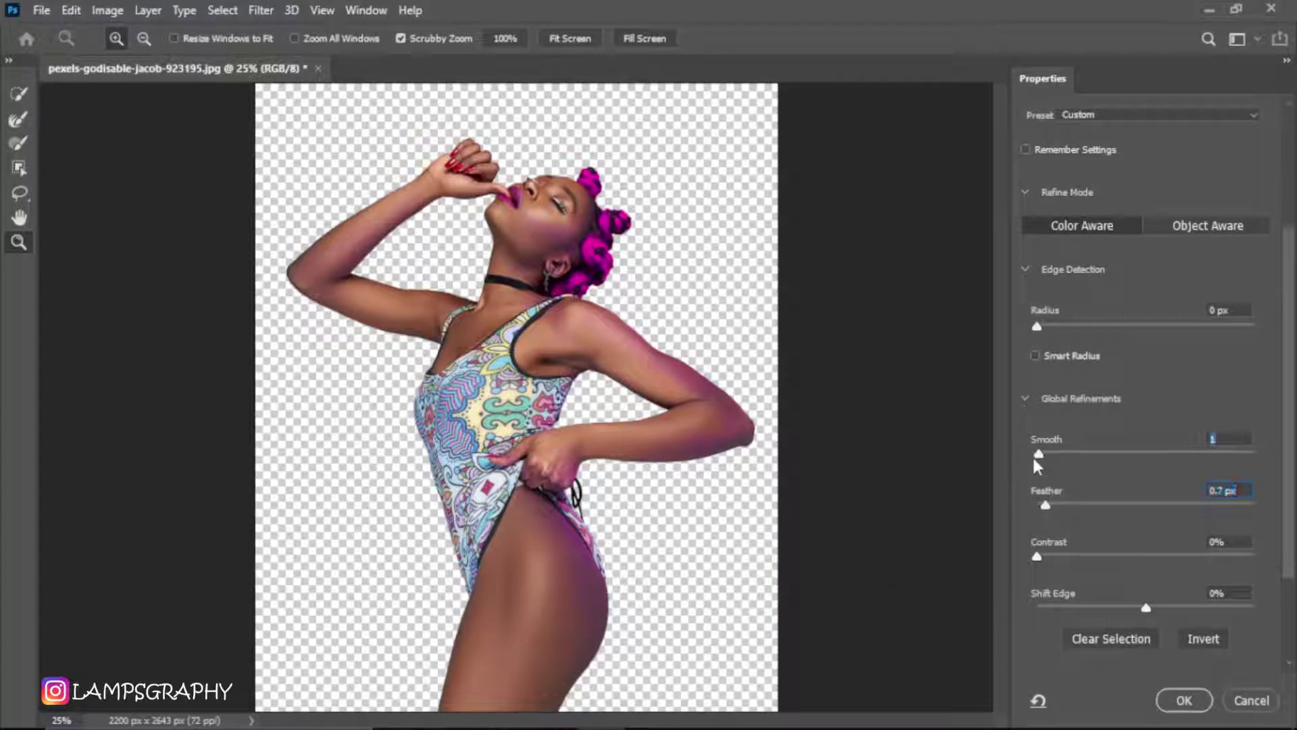
scroll(1053, 331, "down", 3)
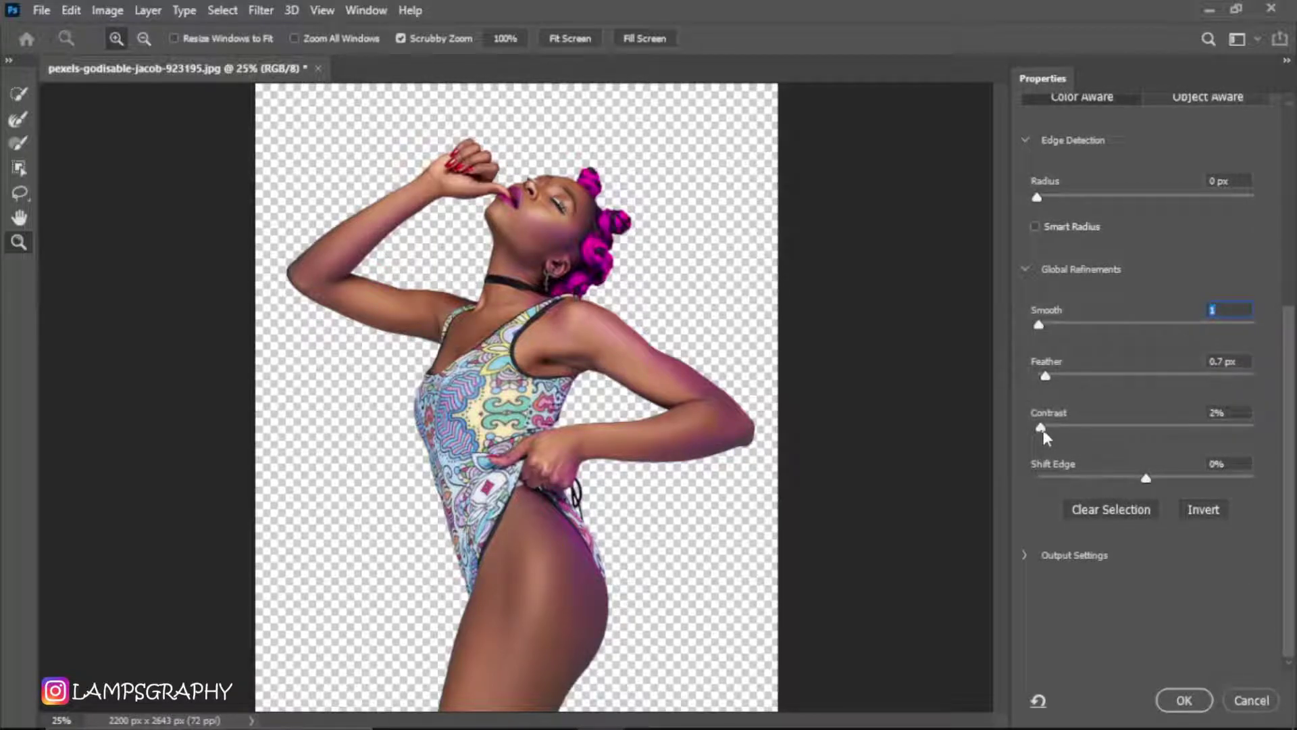
left_click_drag(1046, 432, 1048, 434)
left_click(571, 39)
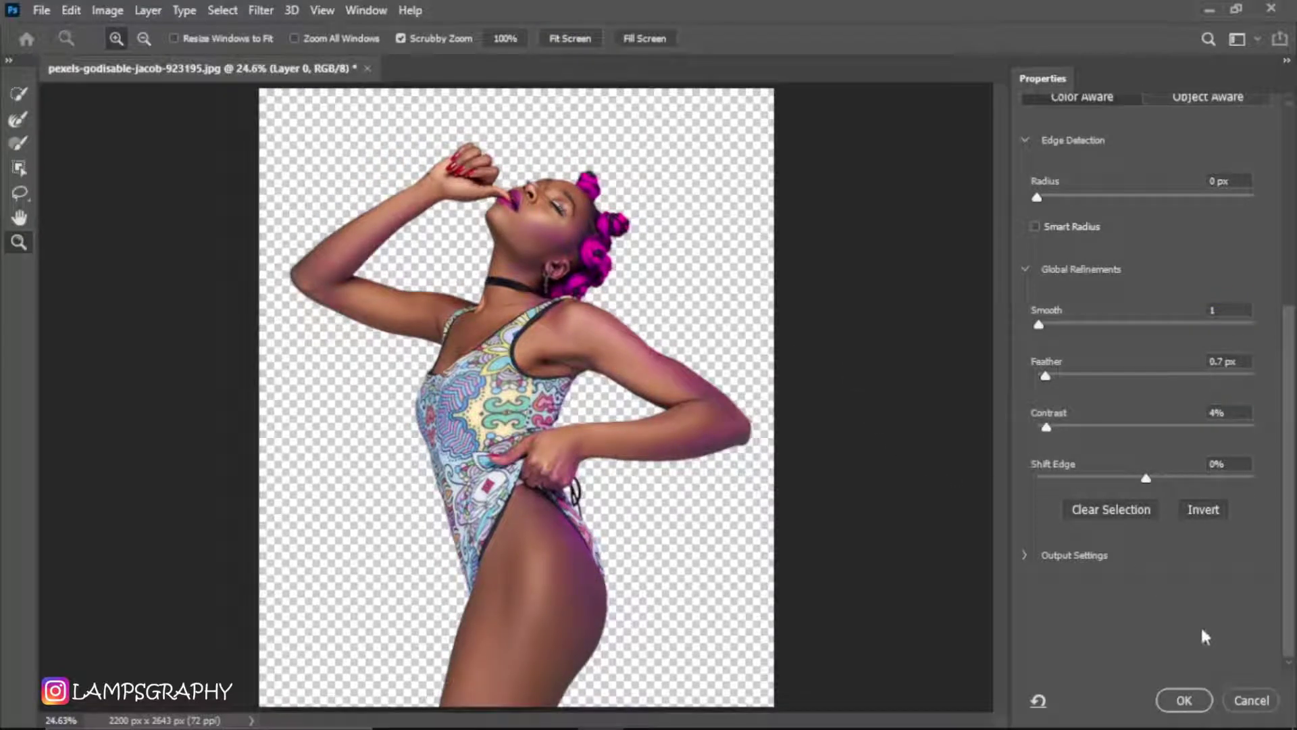
left_click(1193, 701)
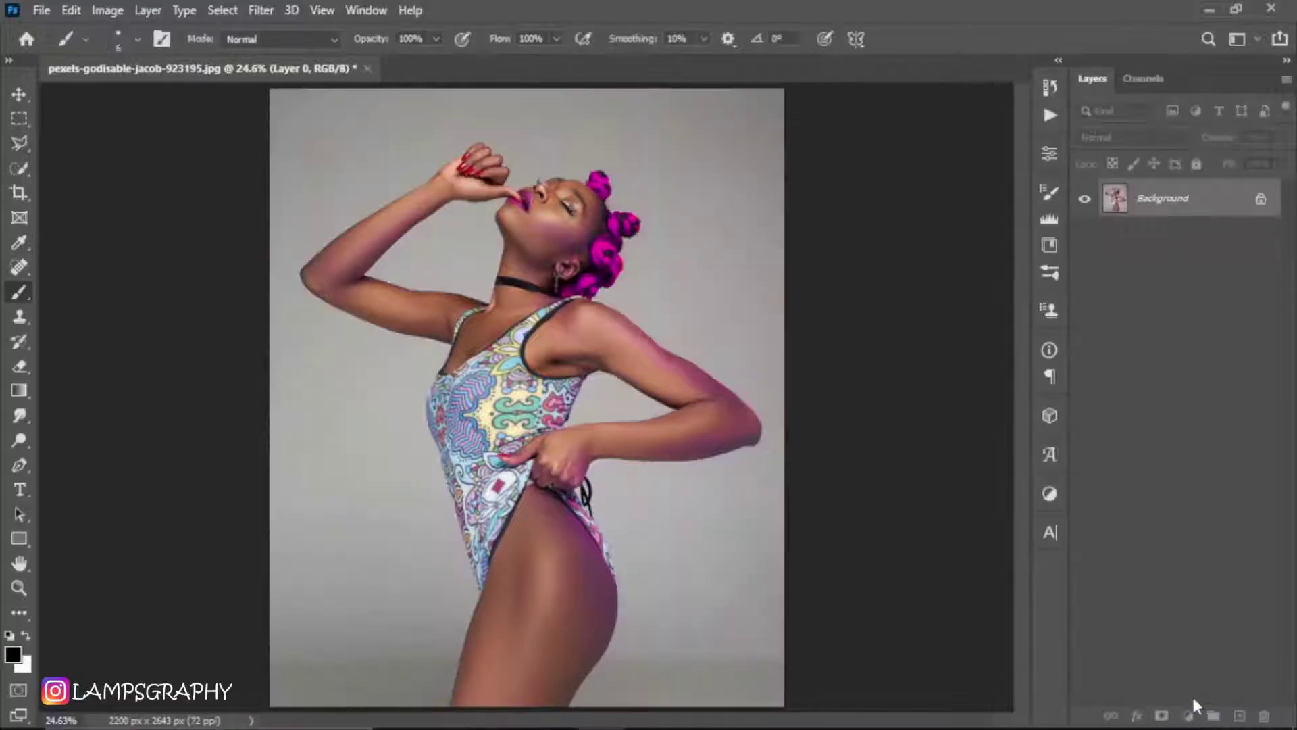
Step: Add a layer mask from the selection and convert Layer 0 to a Smart Object
left_click(1161, 716)
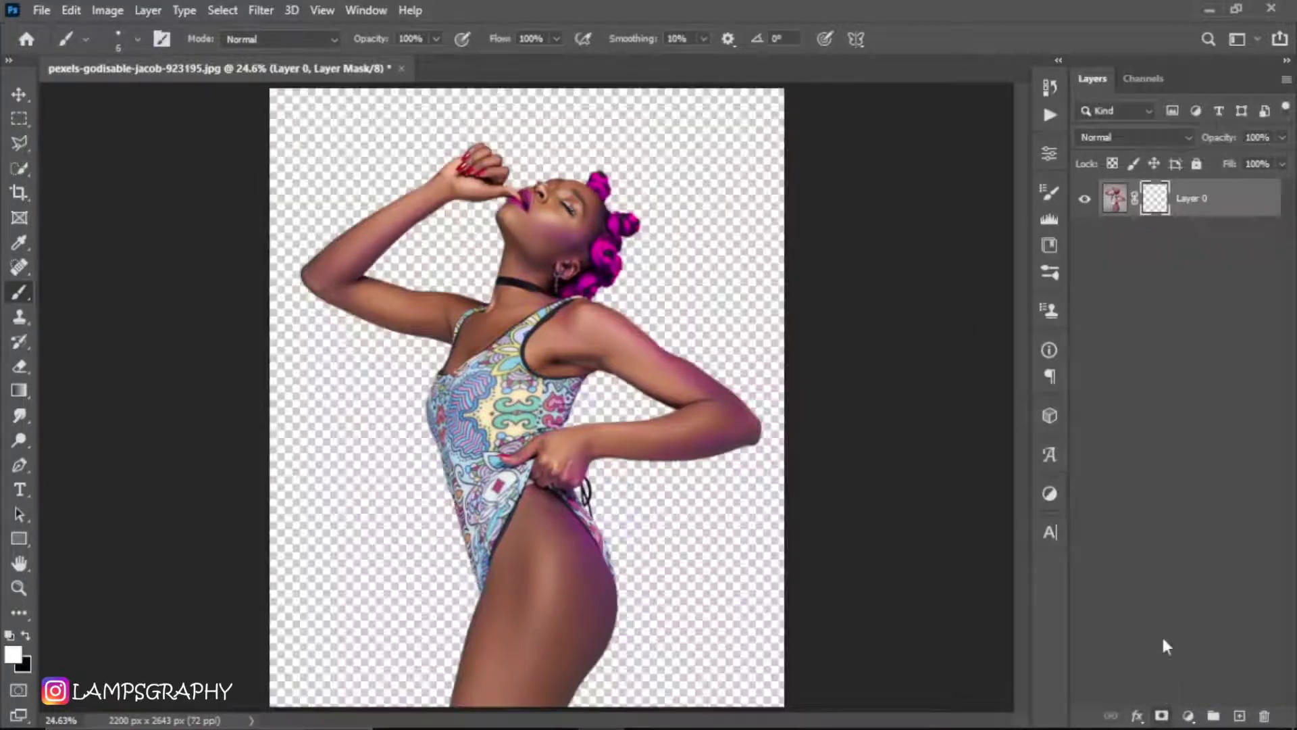
right_click(1193, 209)
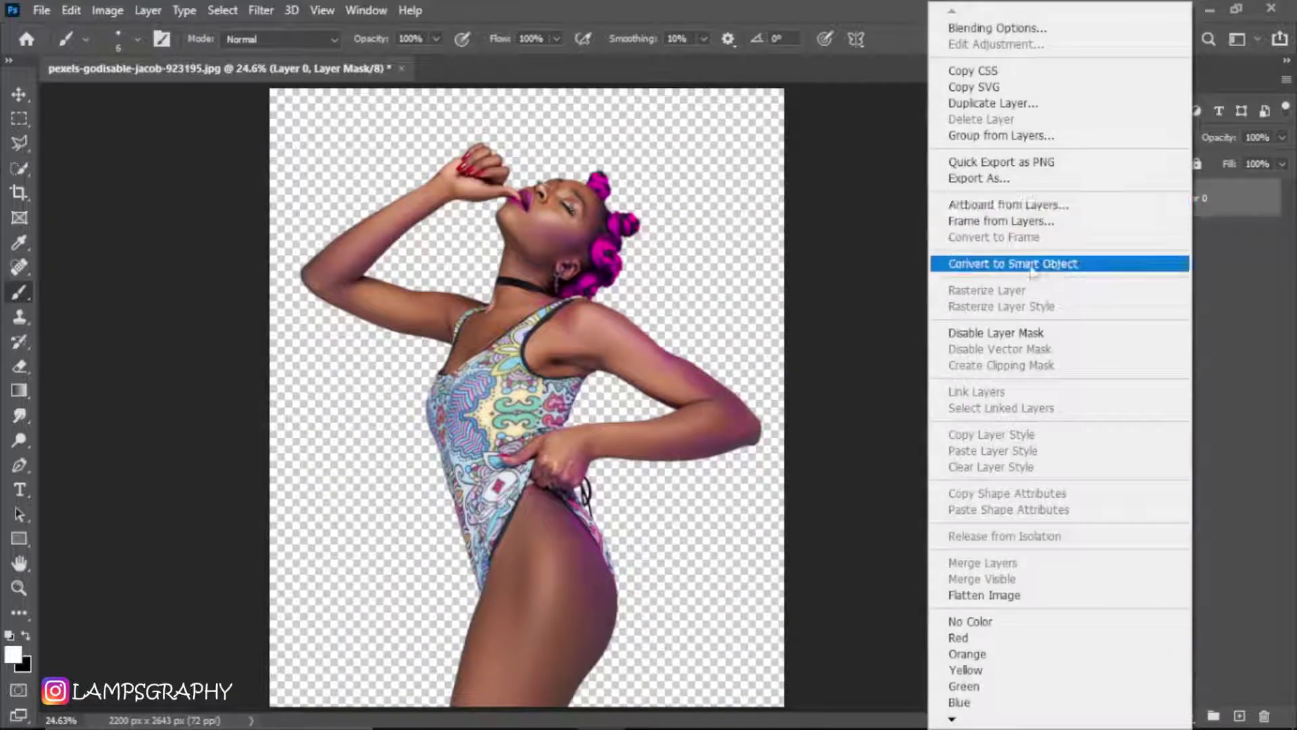
left_click(1017, 264)
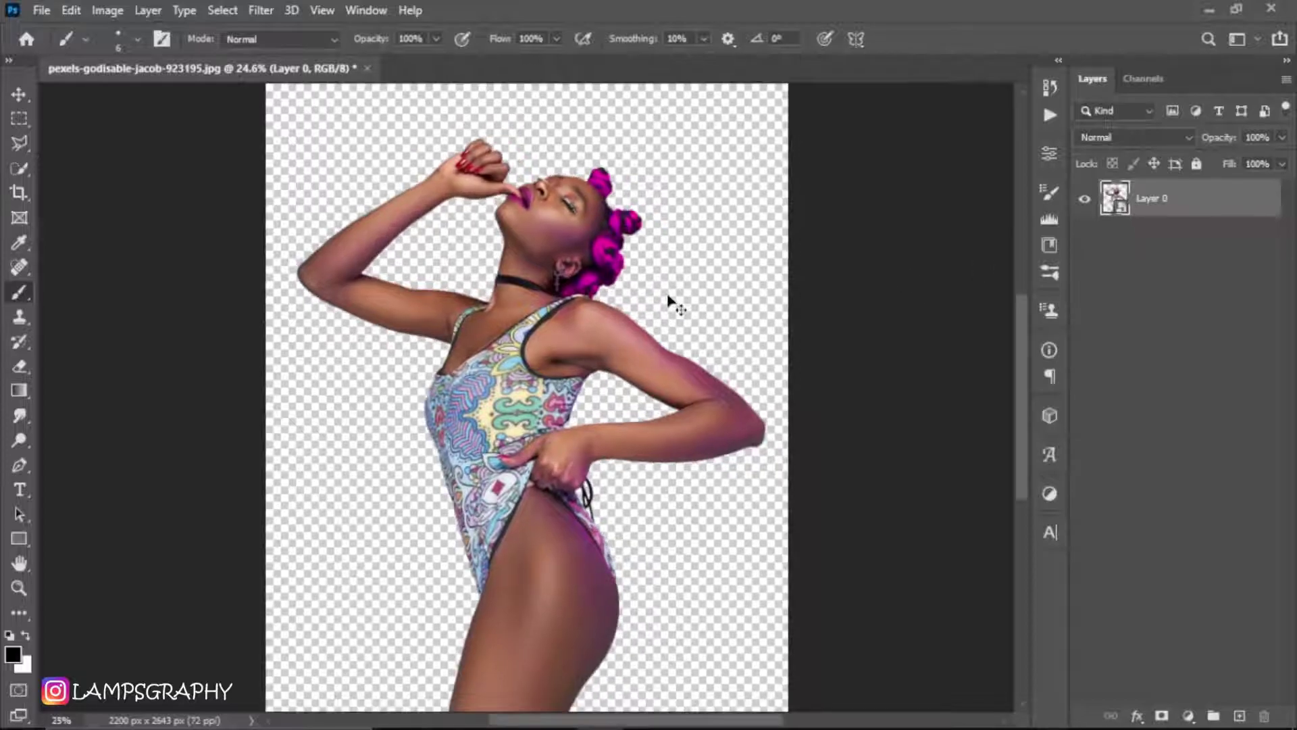
Step: Zoom in to inspect the cut-out edges along the torso and thigh
key("ctrl+plus")
mouse_move(613, 419)
left_mouse_down()
mouse_move(550, 464)
mouse_move(579, 487)
mouse_move(675, 513)
left_mouse_up()
scroll(639, 622, "down", 5)
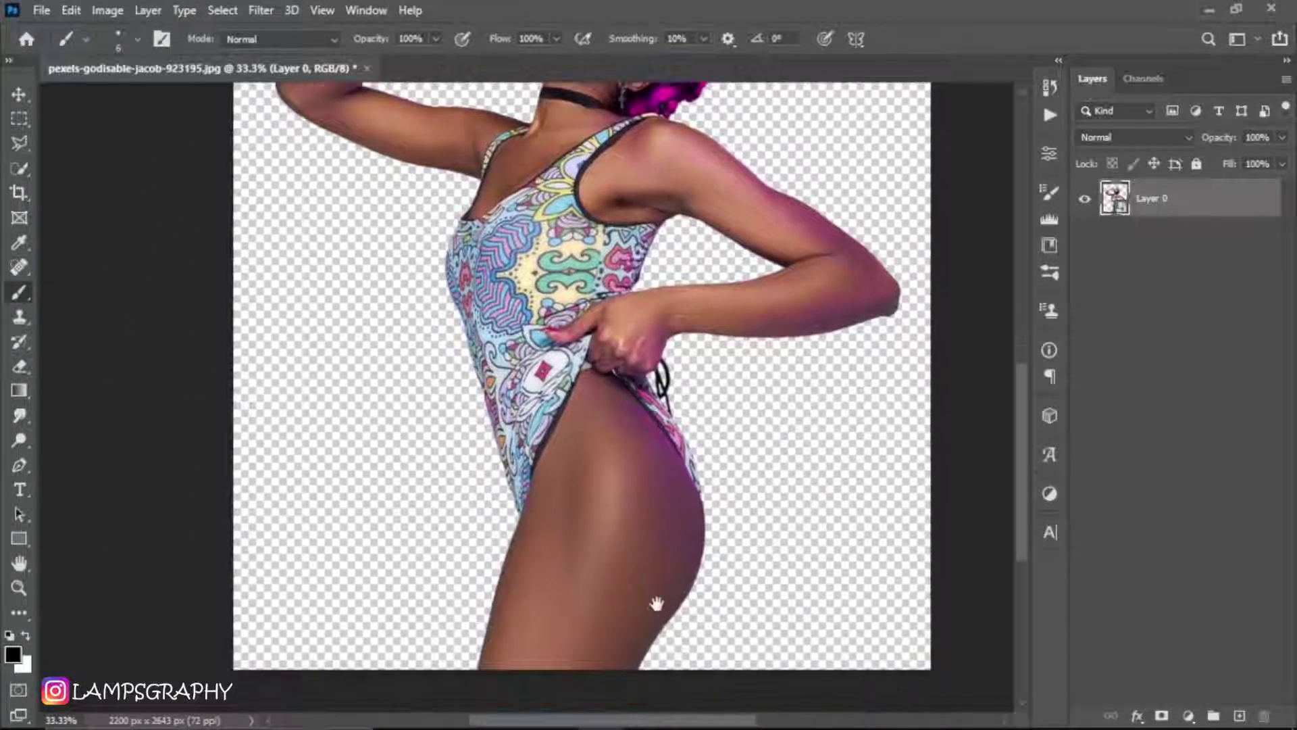
scroll(660, 599, "down", 1)
scroll(648, 626, "up", 2)
scroll(654, 425, "up", 2)
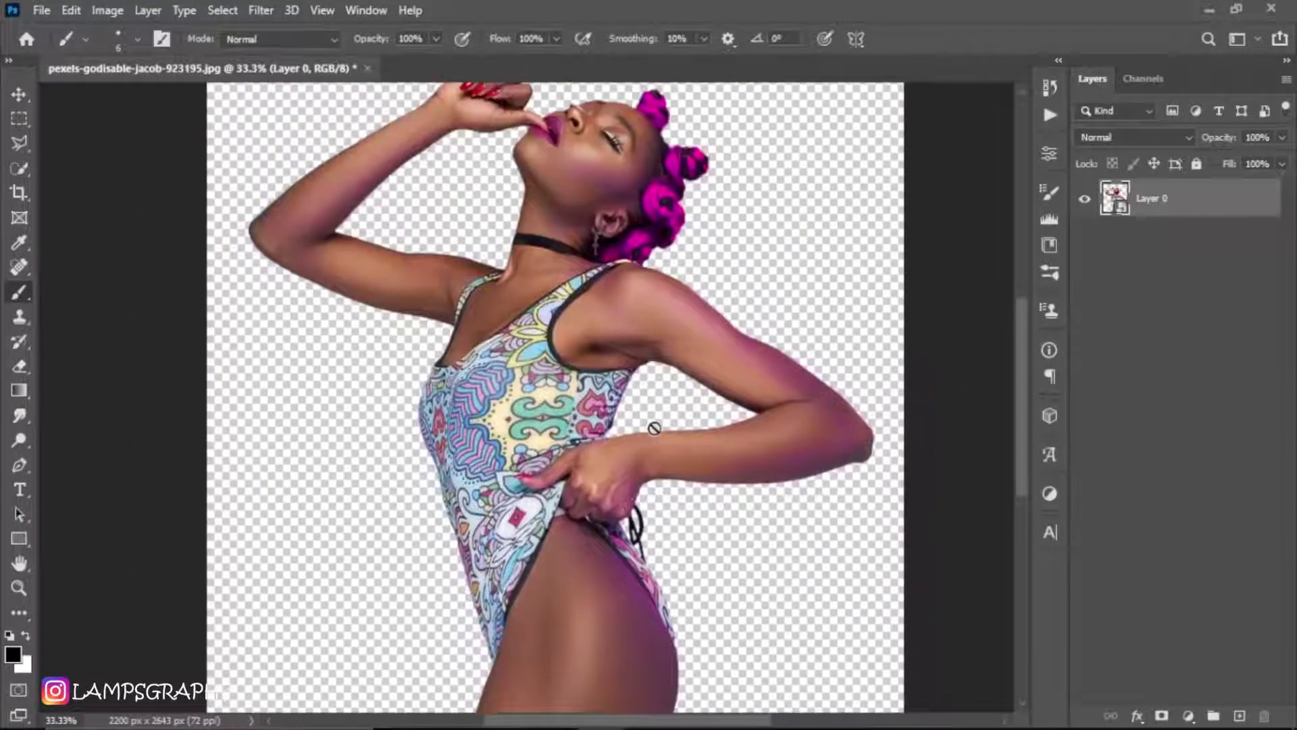
scroll(654, 427, "down", 1)
scroll(654, 427, "down", 1)
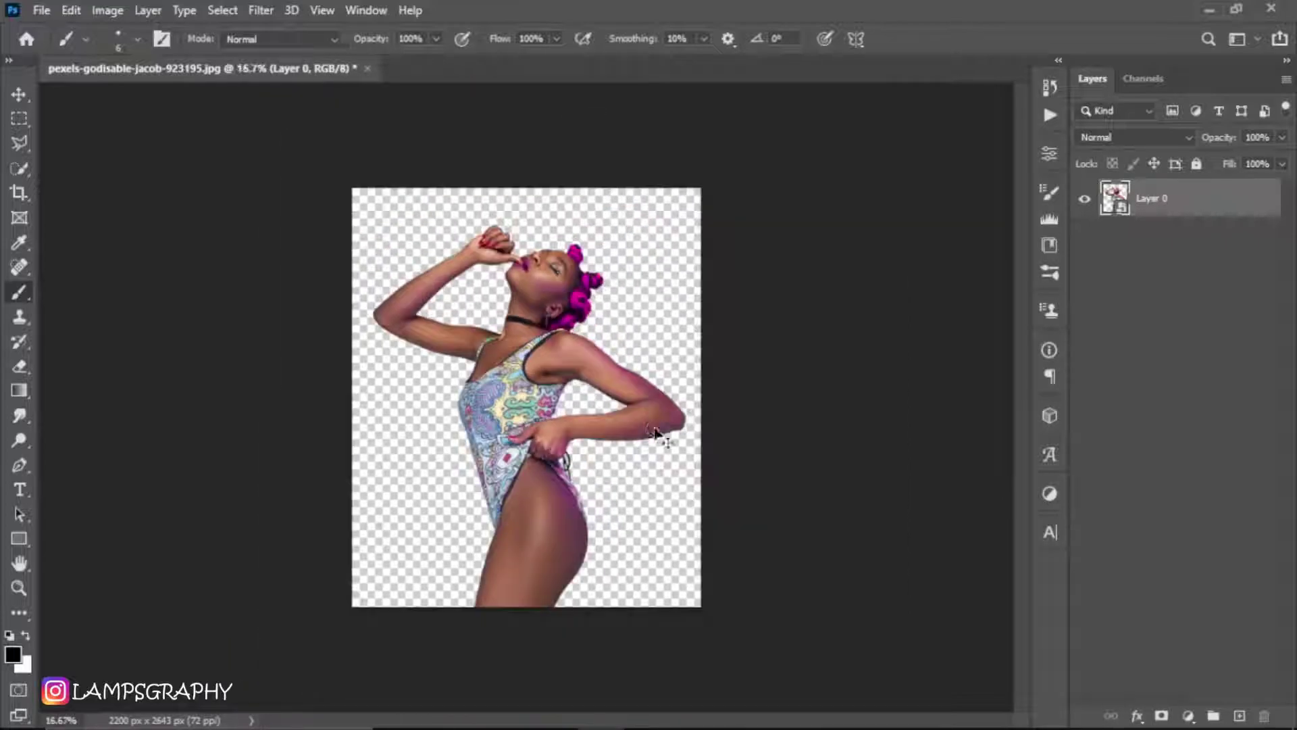
scroll(654, 427, "up", 1)
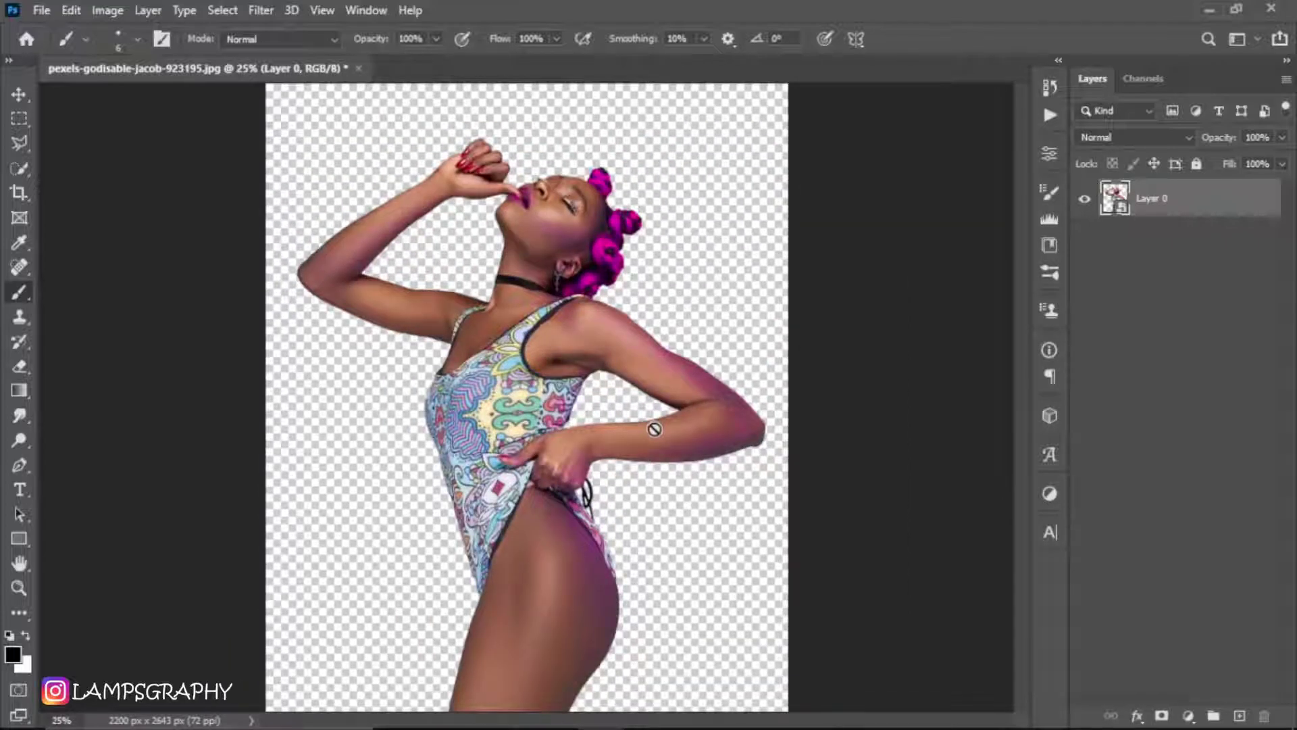